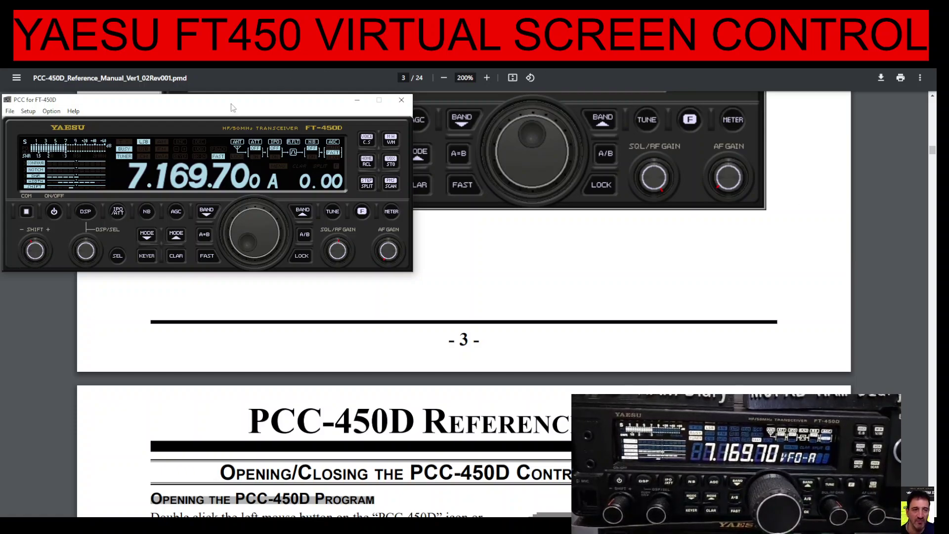
Nudge the PCC for FT-450D panel slightly to the right
mouse_move(231, 103)
left_mouse_down()
mouse_move(251, 104)
mouse_move(197, 104)
mouse_move(243, 104)
left_mouse_up()
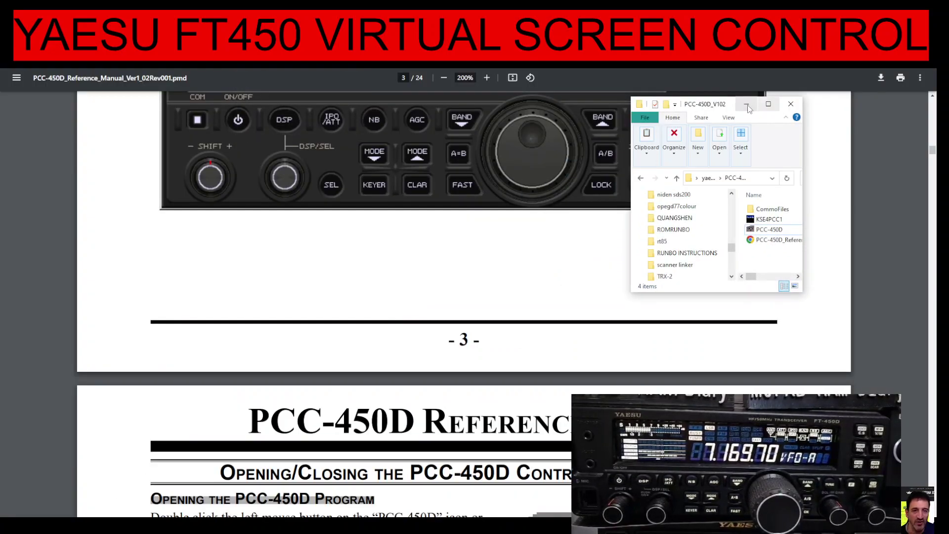
Move the PCC-450D_V102 folder window left, widen it, and bring the manual back in front
left_click_drag(700, 107, 166, 141)
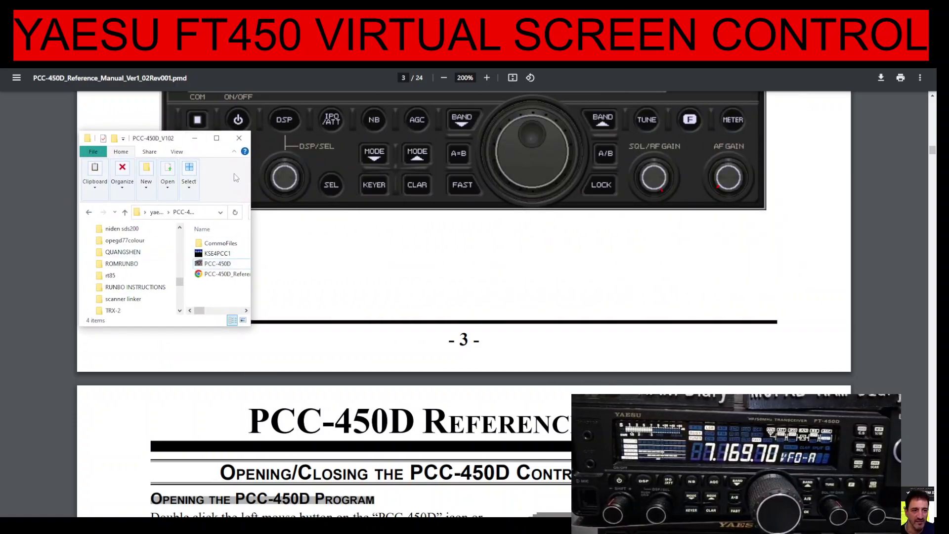
left_click_drag(252, 226, 300, 228)
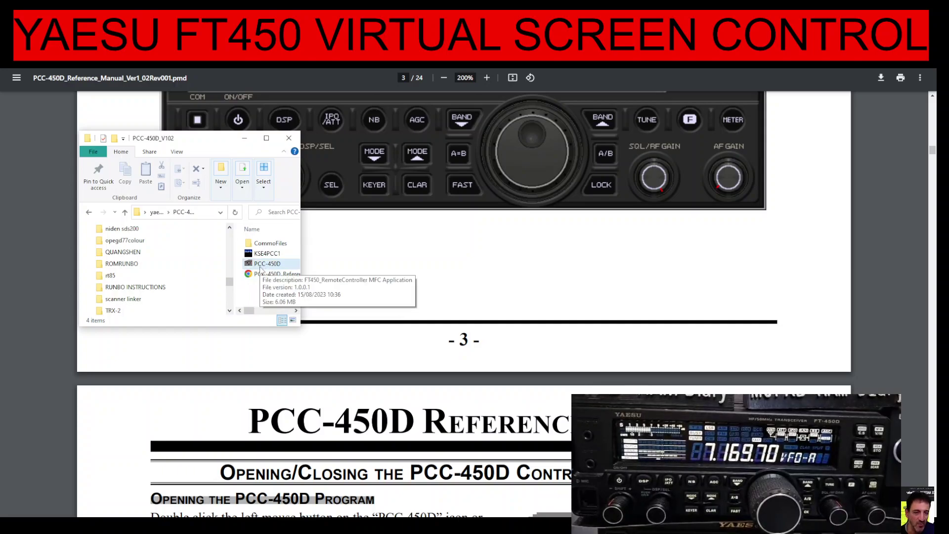
left_click(437, 245)
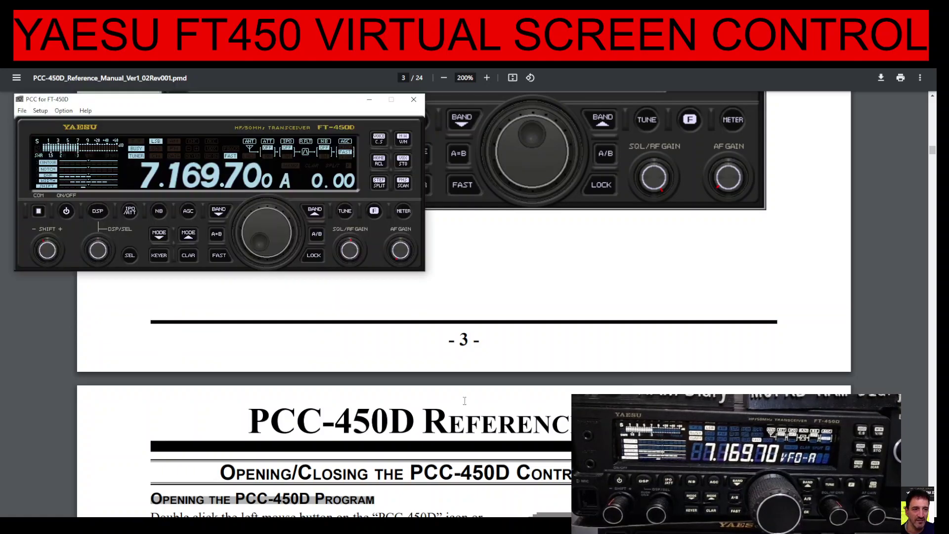
mouse_move(269, 105)
left_mouse_down()
mouse_move(287, 92)
mouse_move(319, 117)
mouse_move(275, 109)
mouse_move(284, 129)
mouse_move(271, 110)
left_mouse_up()
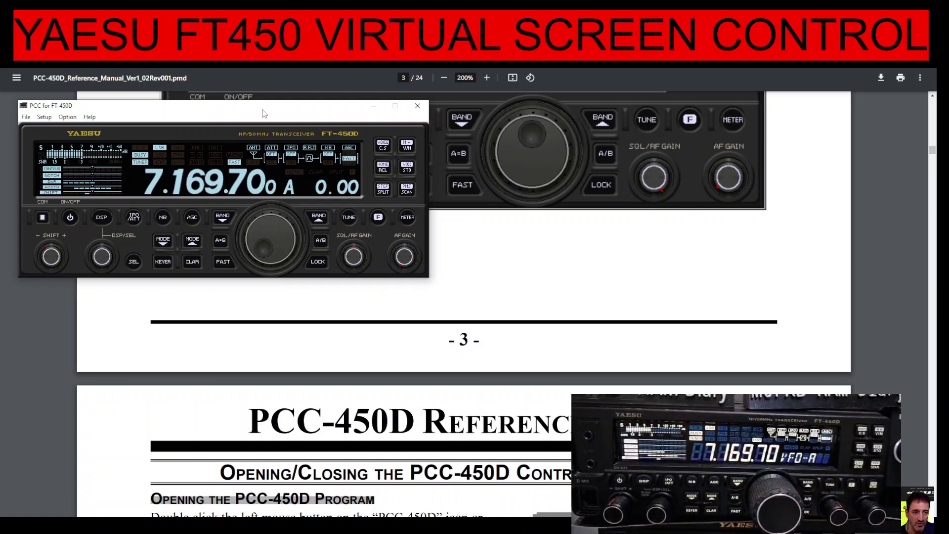
left_click_drag(218, 114, 249, 123)
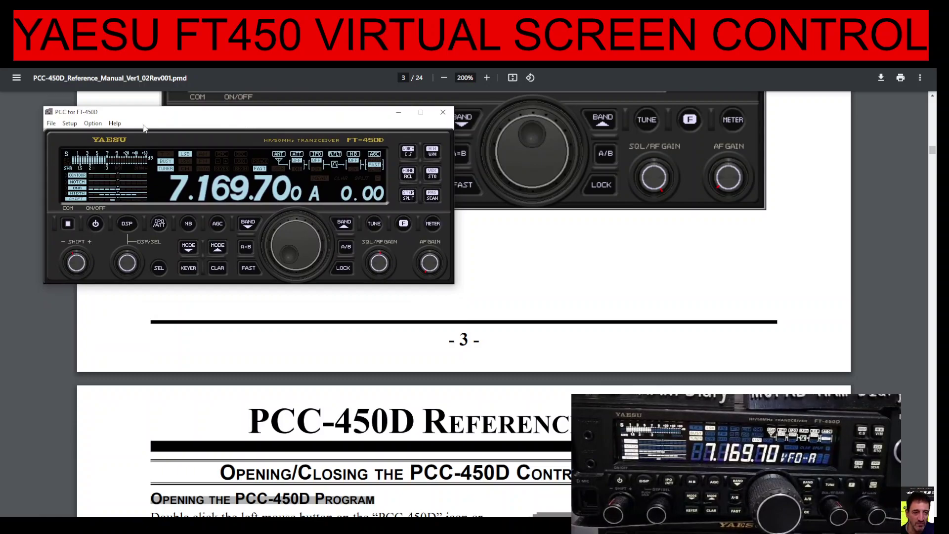
Confirm a 38400 baud rate under Setup, then bring up the COM Select port list
left_click(70, 125)
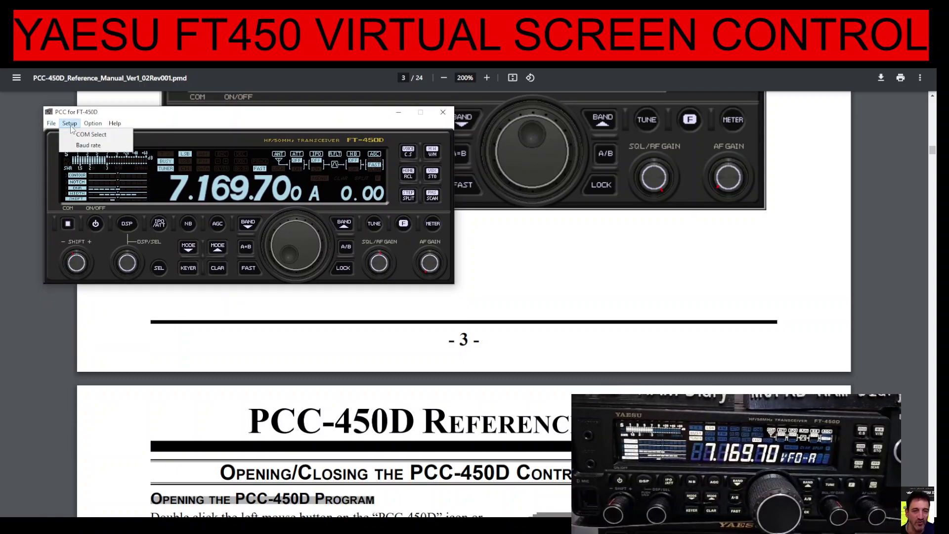
left_click(85, 145)
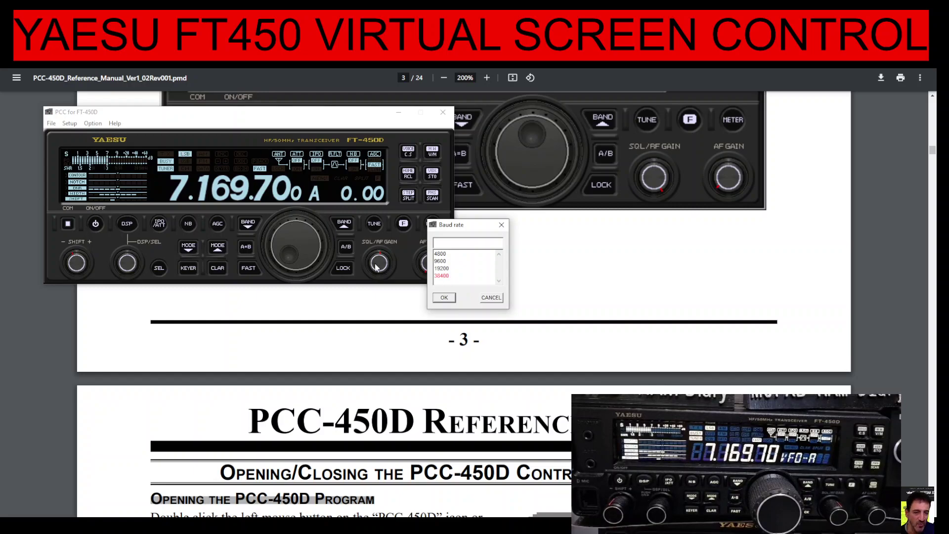
left_click(448, 297)
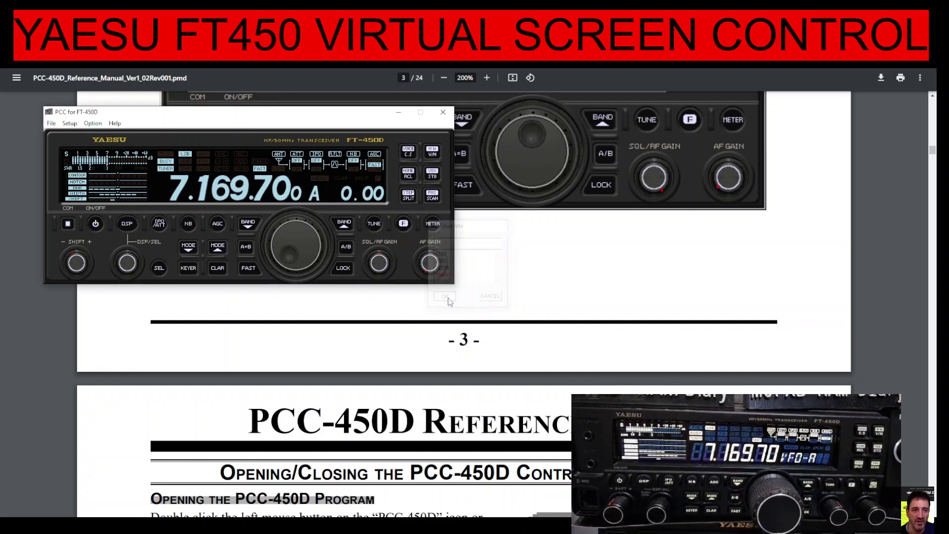
left_click(70, 123)
left_click(80, 136)
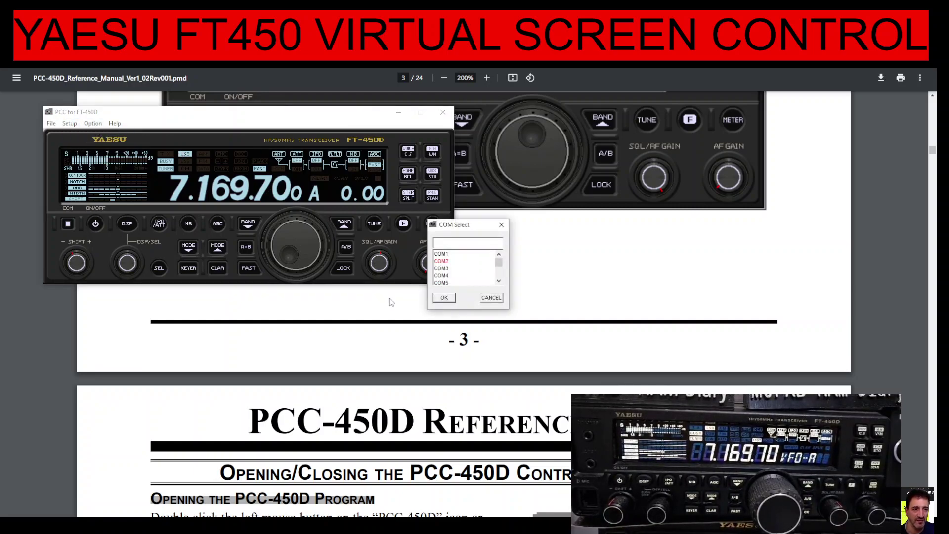
Launch Device Manager with Win+X and expand Ports (COM & LPT) to reveal USB Serial Port (COM2)
key("super+x")
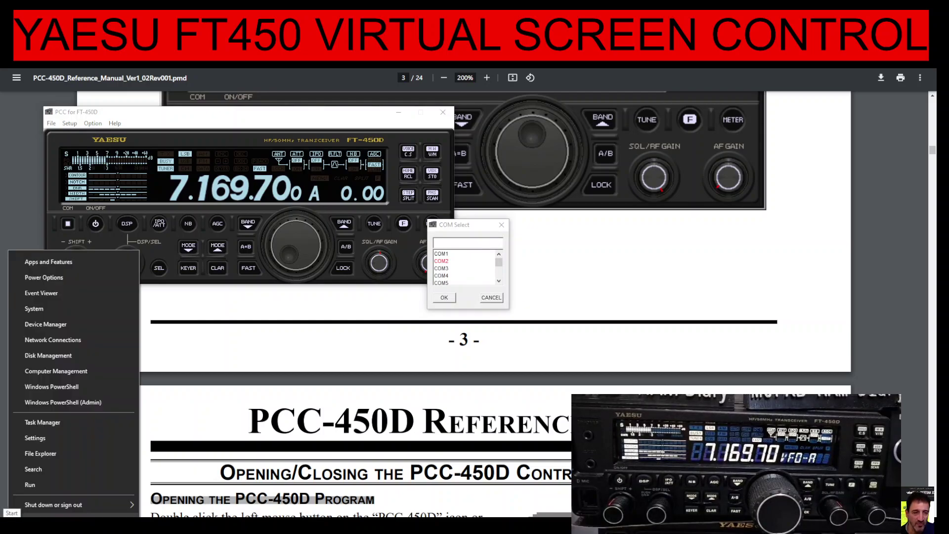
left_click(64, 328)
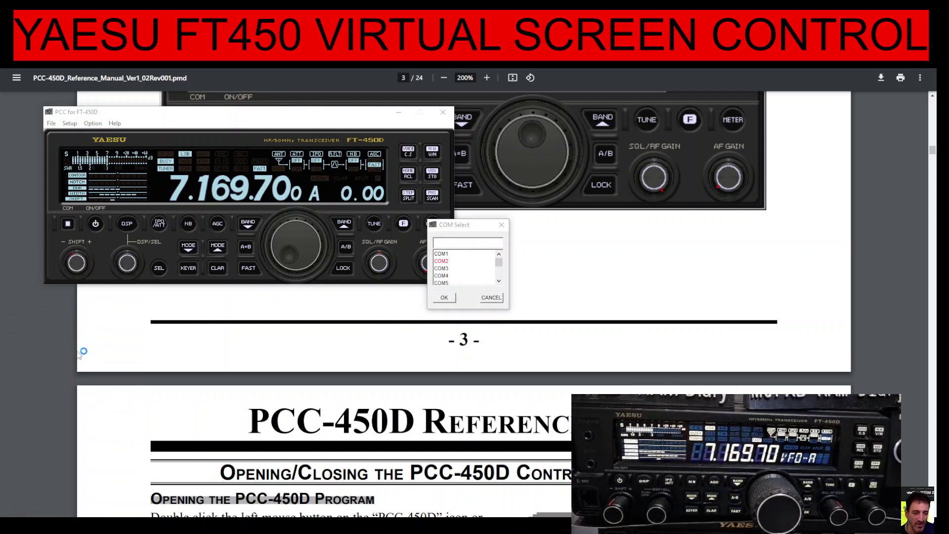
left_click_drag(201, 41, 193, 243)
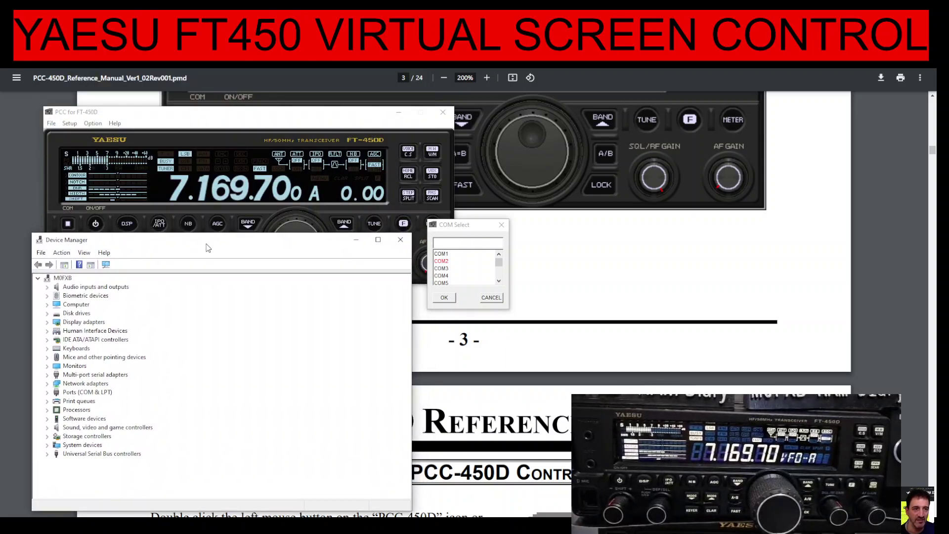
double_click(109, 392)
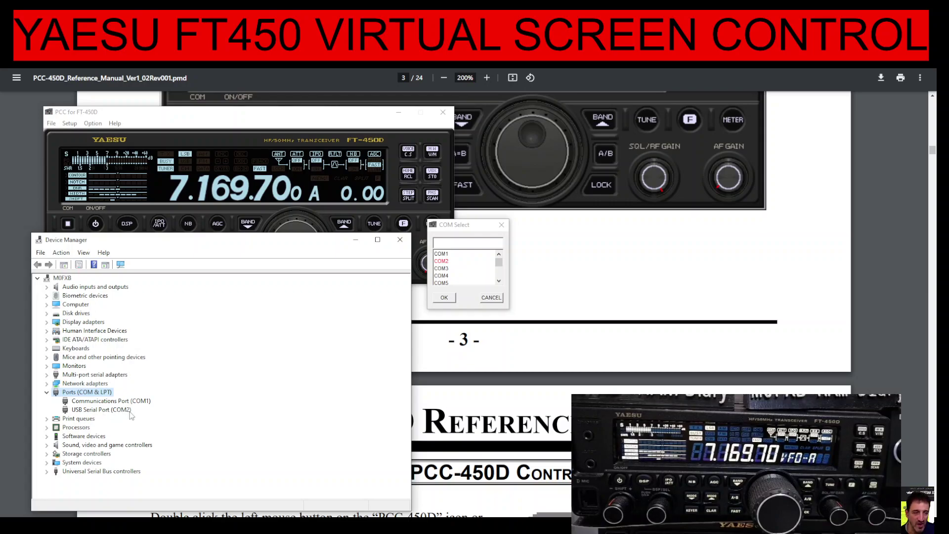
Rearrange the radio panel, program folder and Device Manager windows so Device Manager is on top
left_click(499, 281)
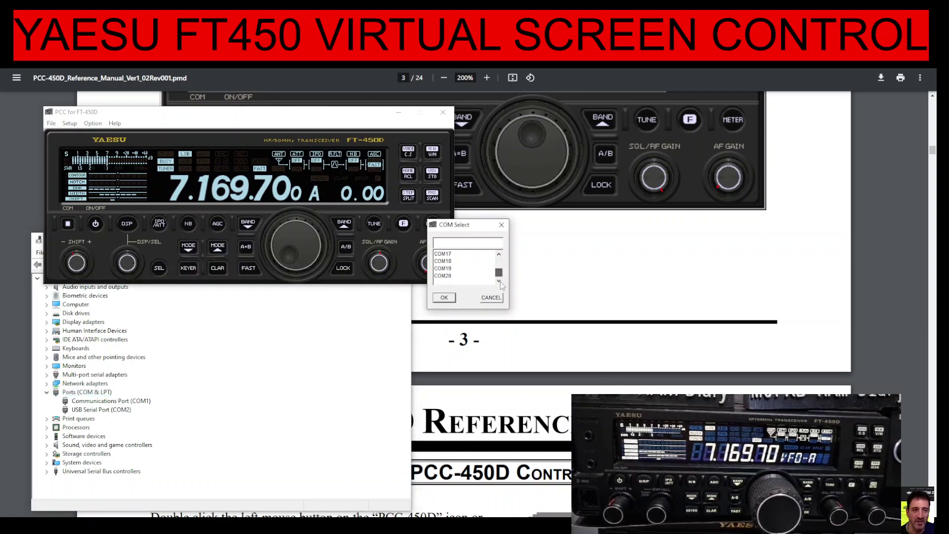
left_click(500, 272)
left_click_drag(501, 272, 500, 258)
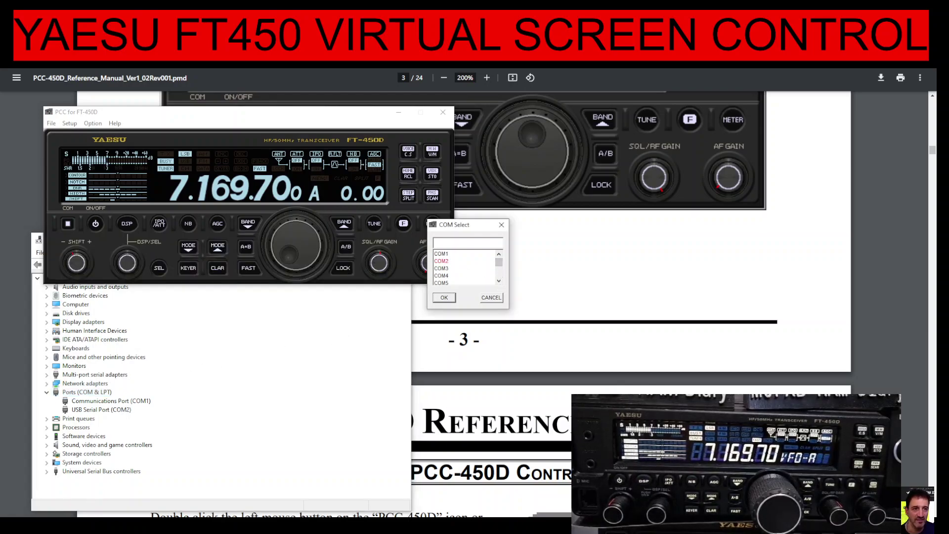
key("alt+Tab")
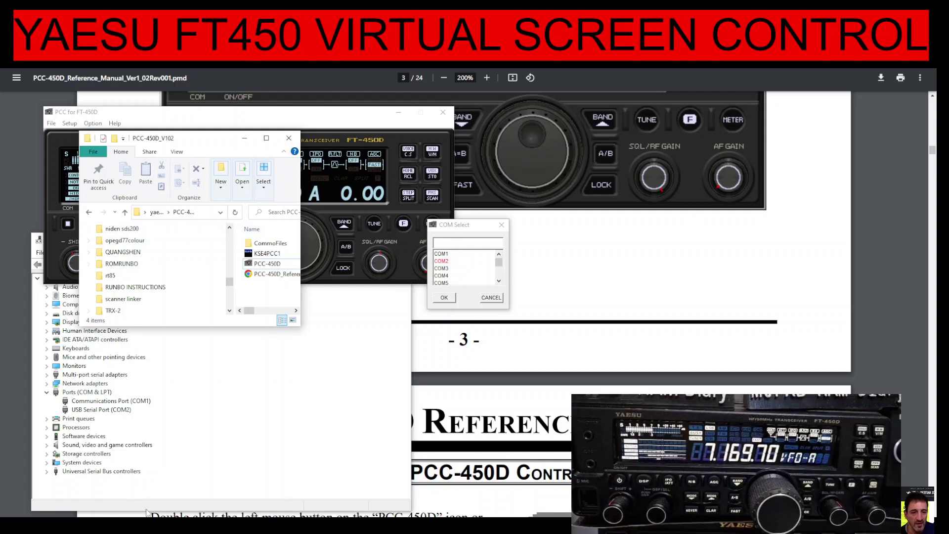
left_click(326, 238)
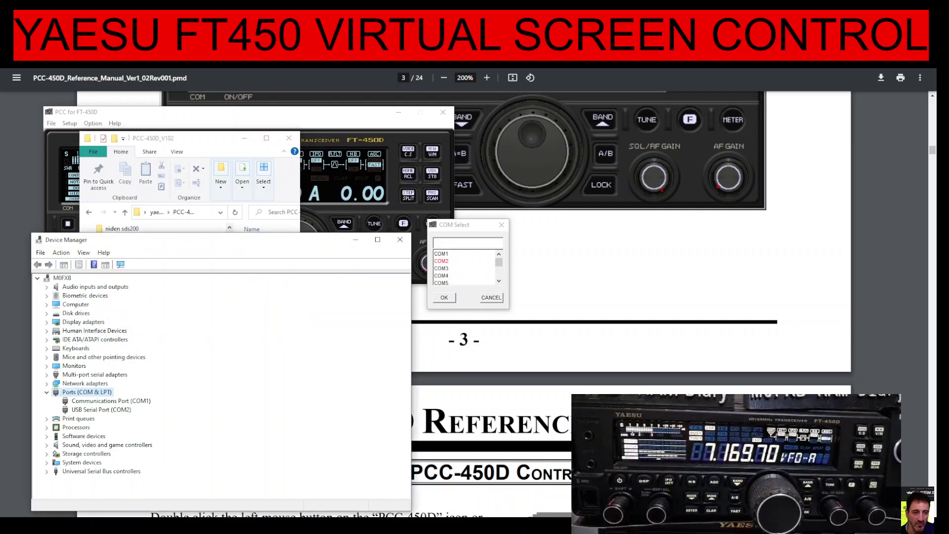
left_click(248, 144)
Open the USB Serial Port (COM2) Properties and view its Port Settings (9600 baud, 8 data bits, no parity)
left_click(87, 409)
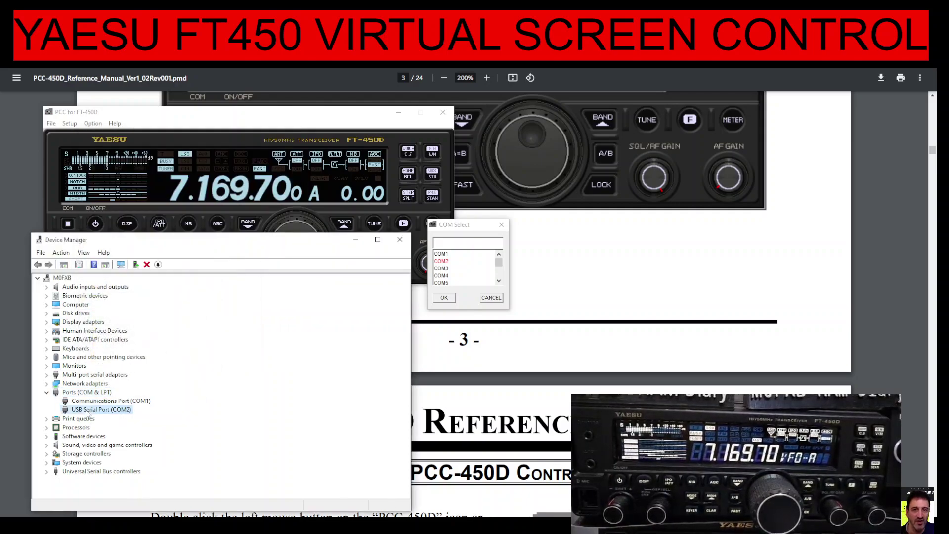
right_click(87, 412)
left_click(119, 467)
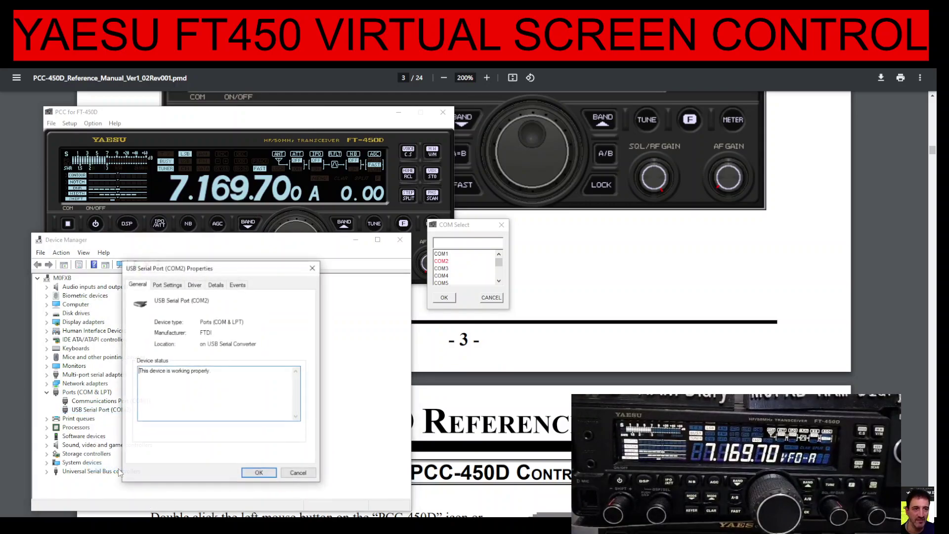
left_click_drag(245, 266, 164, 183)
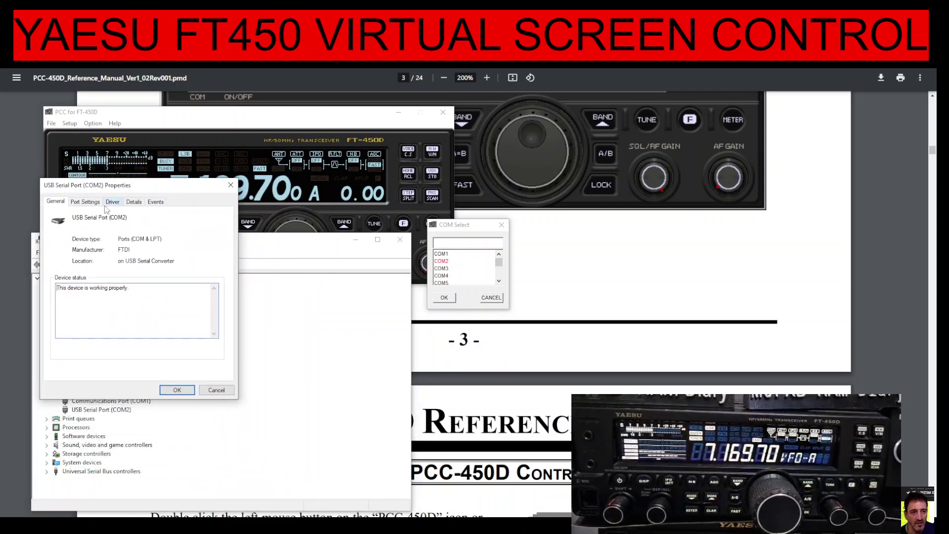
left_click(86, 203)
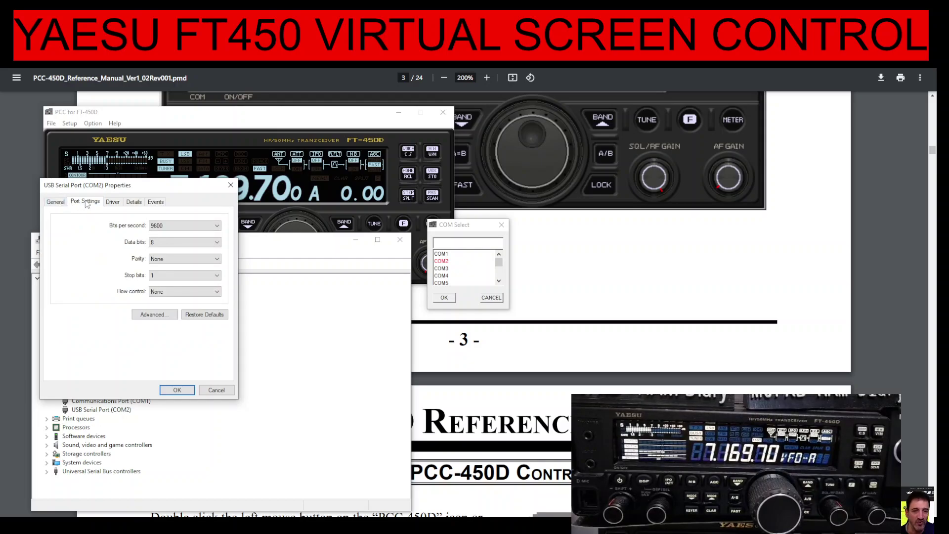
Check the COM port number in Advanced Settings, keep it at COM2, and close it
left_click(156, 319)
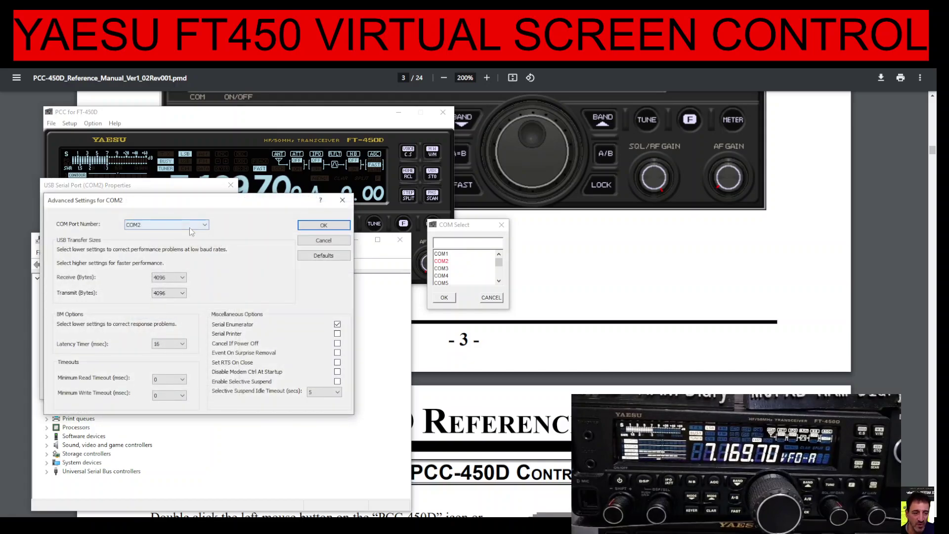
left_click(205, 226)
left_click(205, 226)
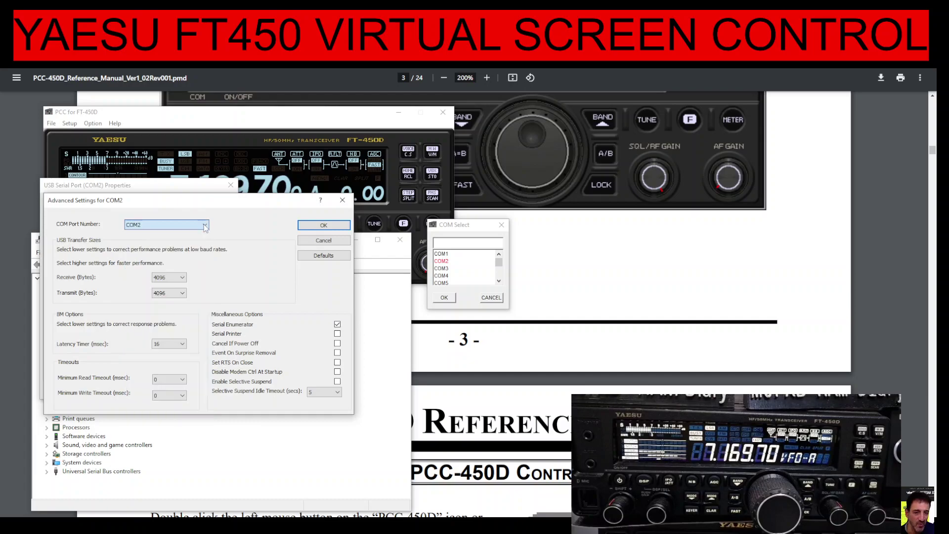
left_click(205, 226)
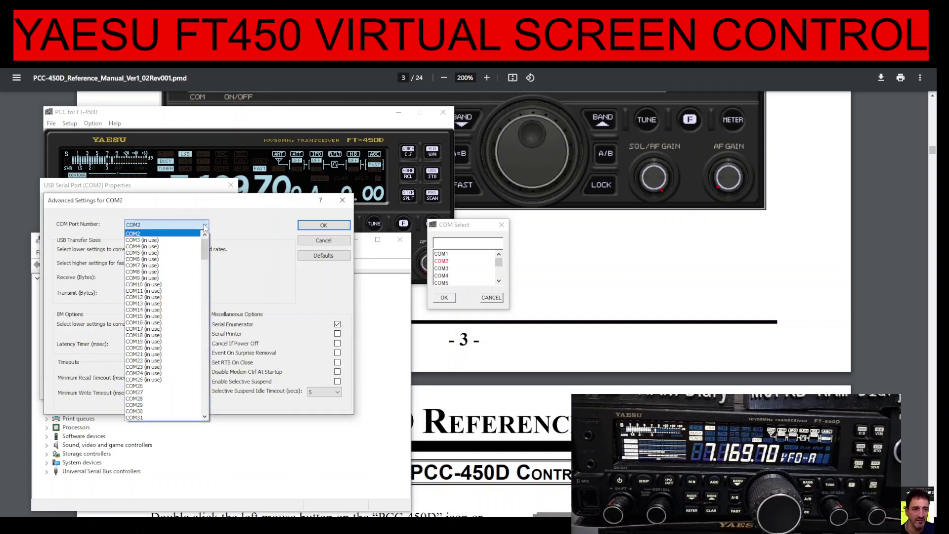
left_click(206, 226)
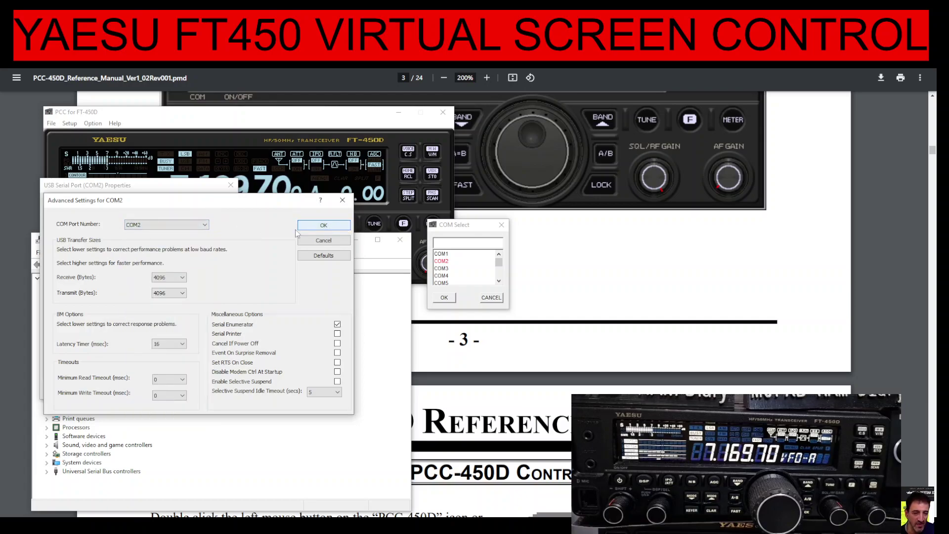
left_click(342, 200)
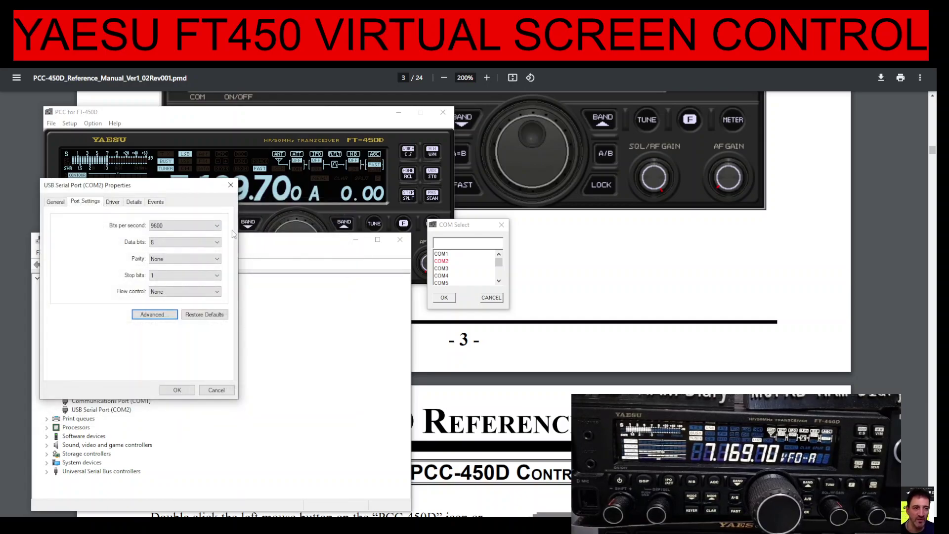
Close the port properties and Device Manager, then confirm COM2 as the radio's port
left_click(230, 186)
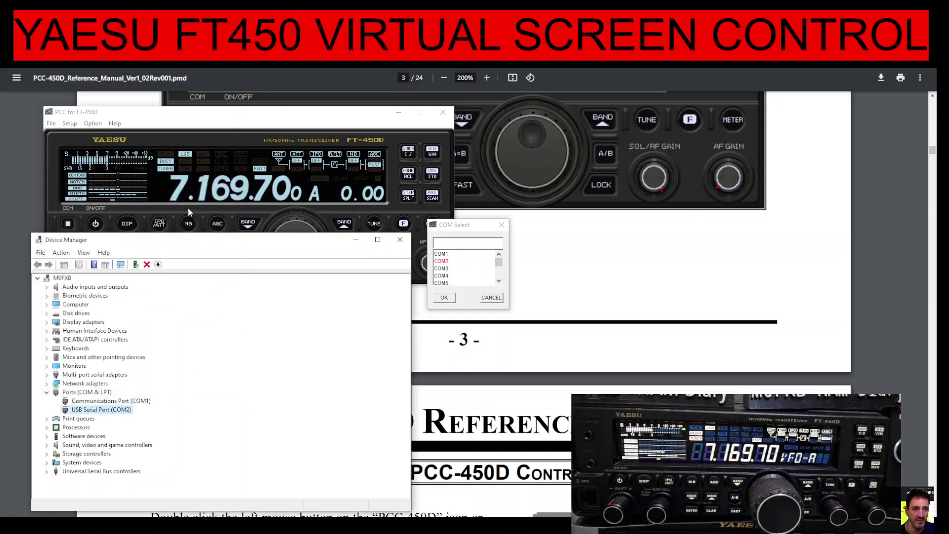
left_click(398, 240)
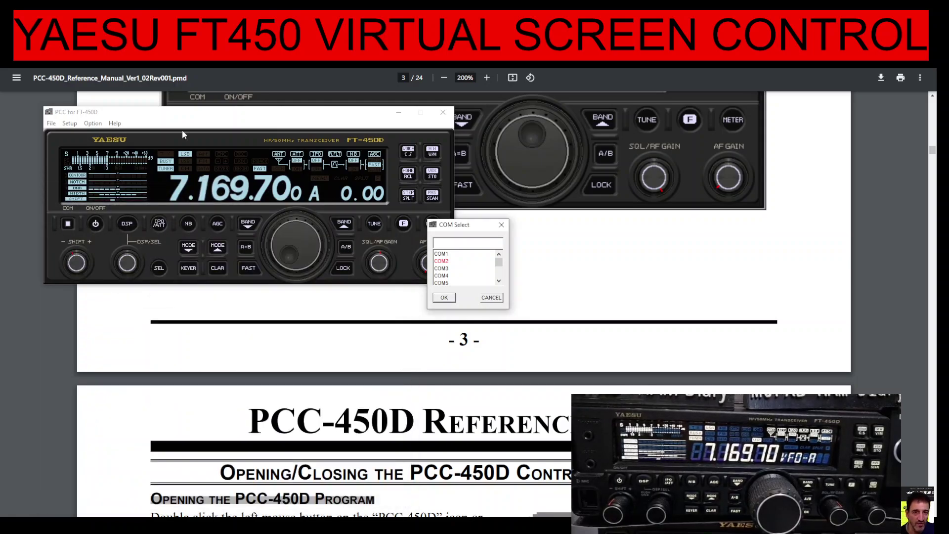
left_click_drag(205, 117, 188, 111)
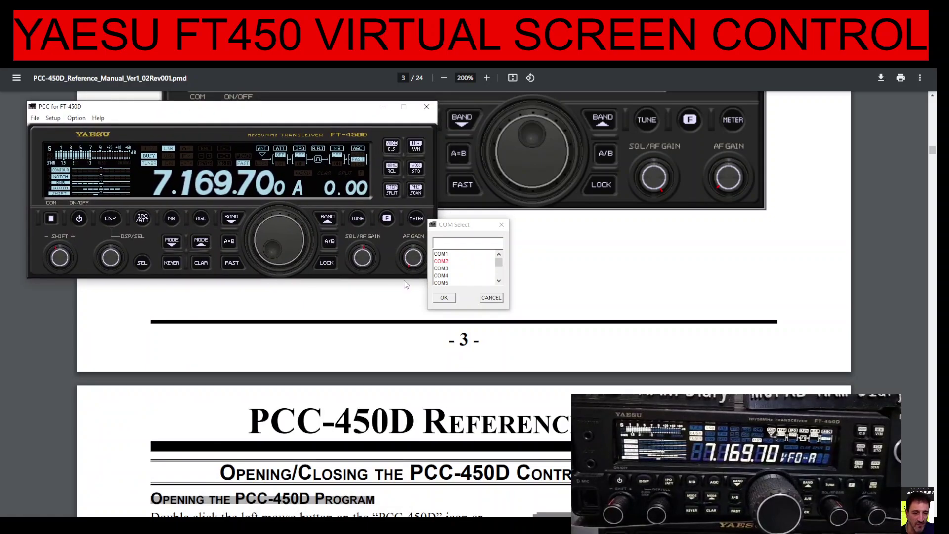
left_click(445, 297)
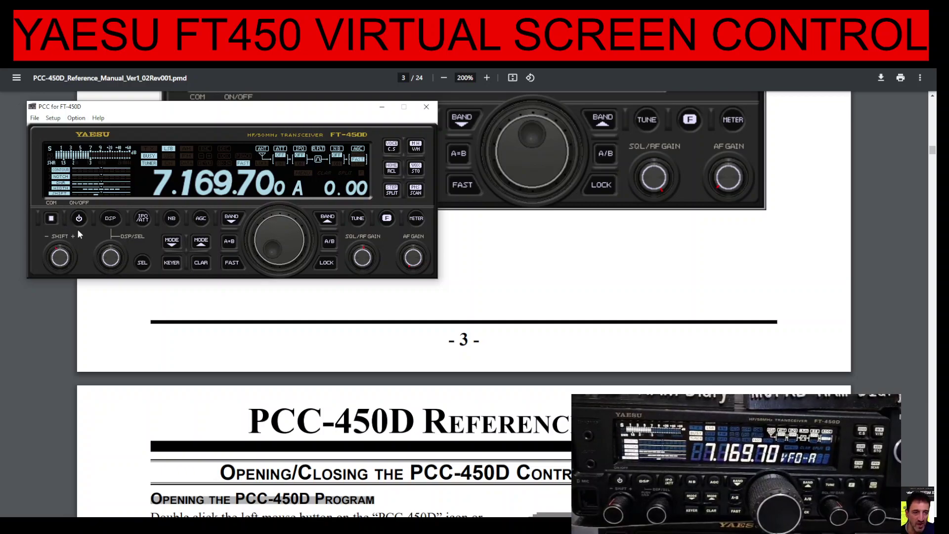
Turn the main dial, then switch the radio off and back on
scroll(281, 240, "down", 4)
scroll(280, 240, "up", 5)
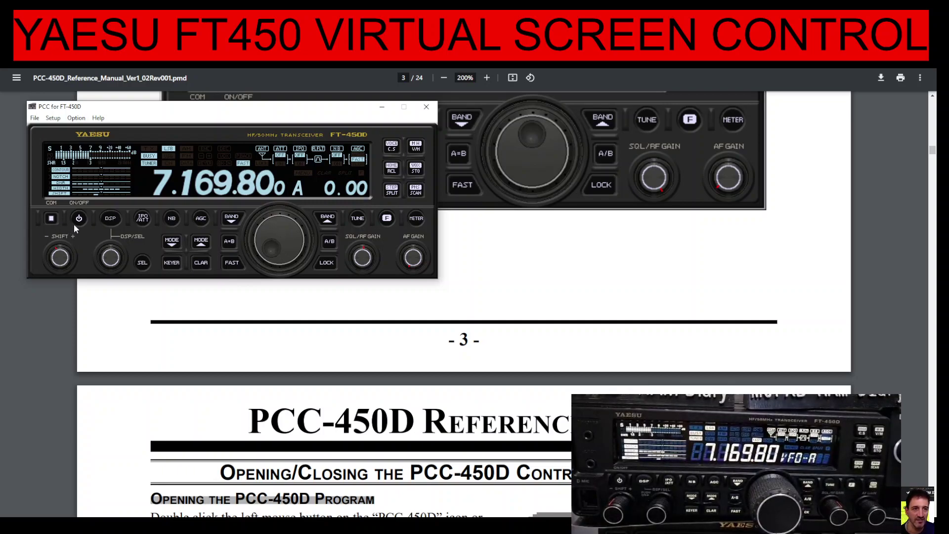
left_click(79, 219)
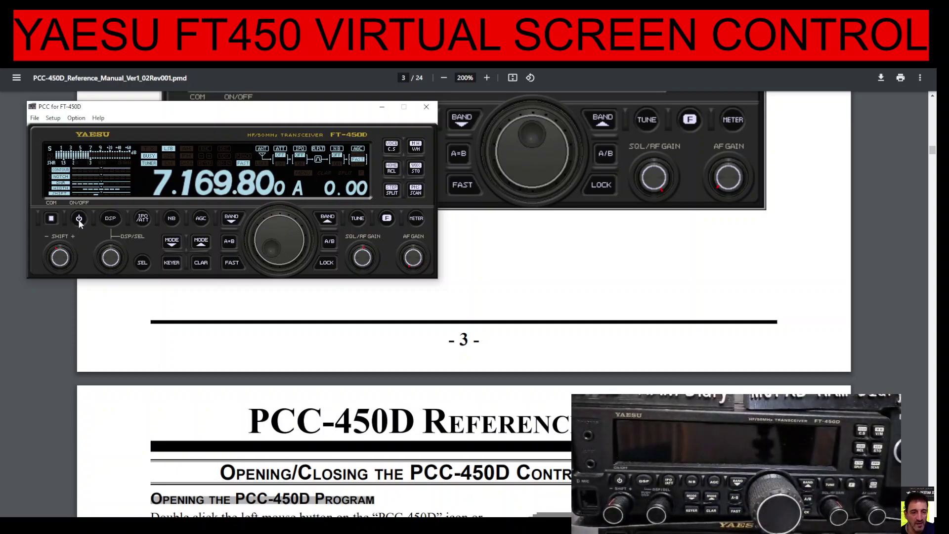
left_click(79, 218)
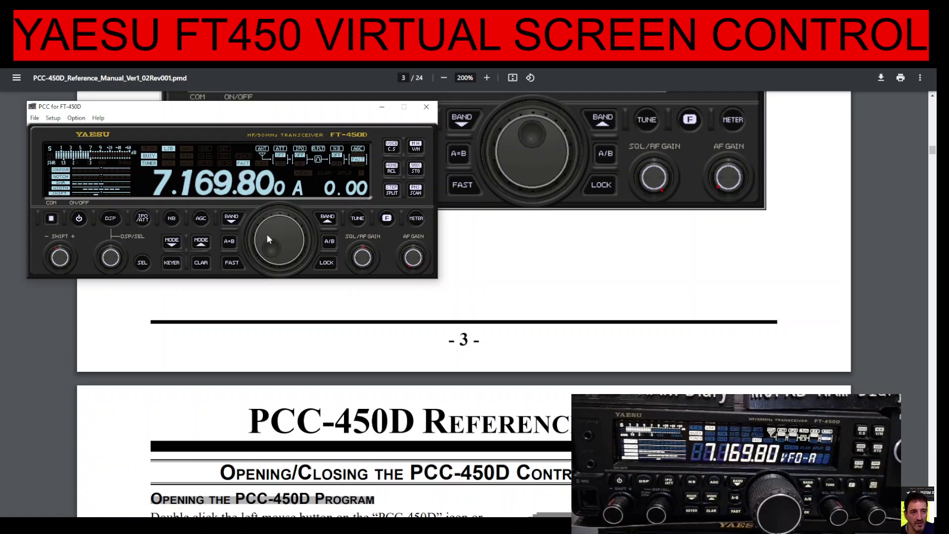
Tune the radio up to 7.169.80 with the main dial
scroll(271, 236, "down", 1)
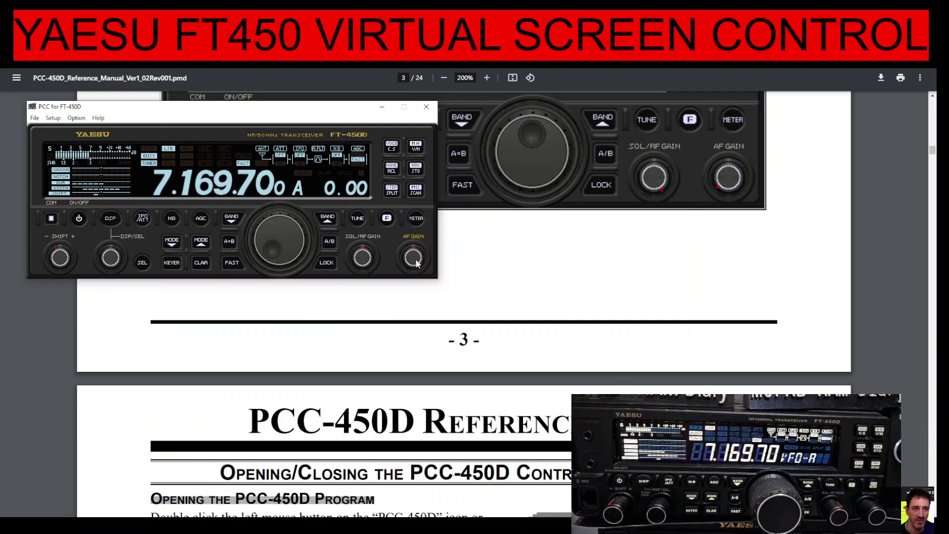
left_click_drag(273, 234, 288, 240)
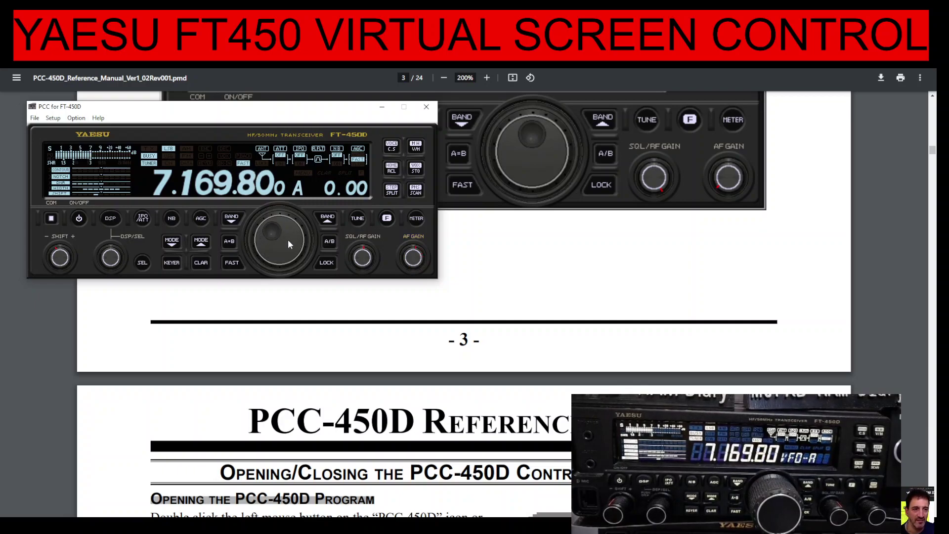
scroll(284, 245, "up", 10)
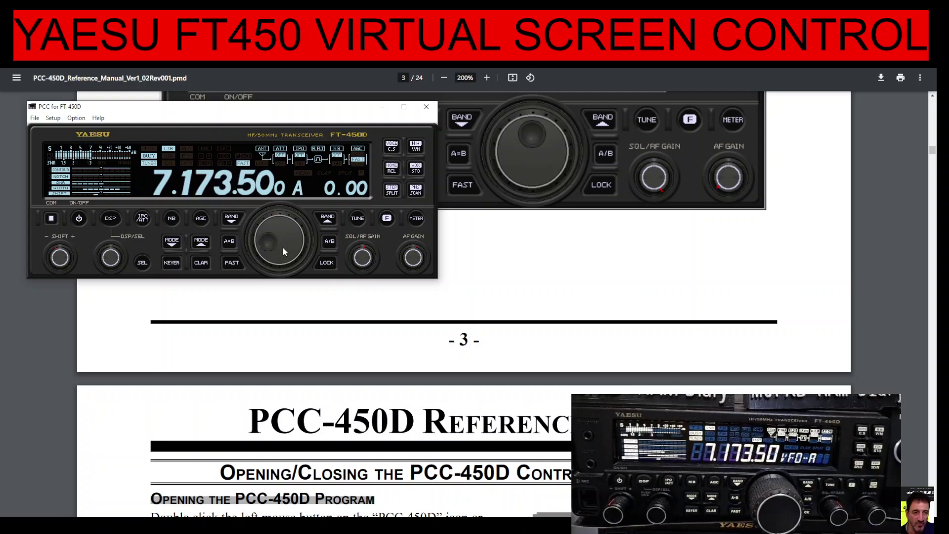
scroll(283, 249, "up", 10)
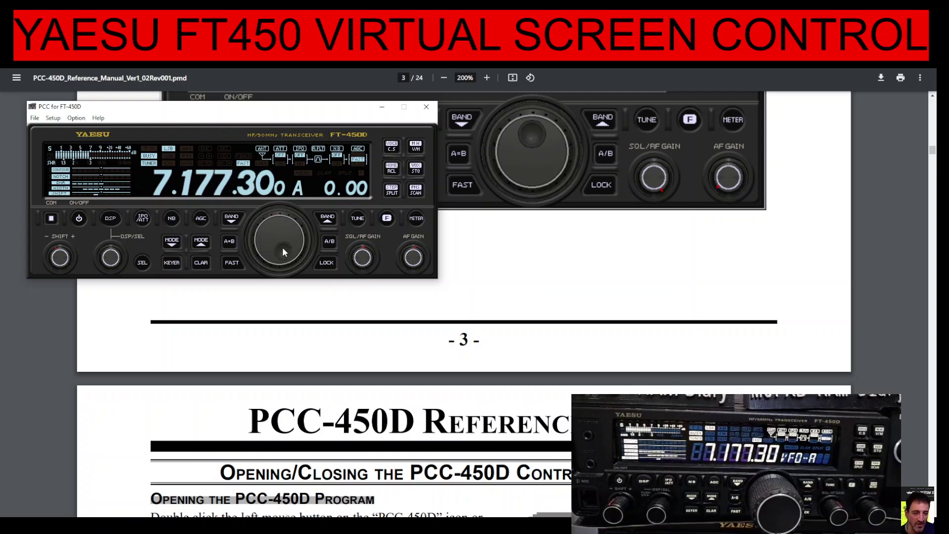
scroll(282, 247, "down", 6)
Step through the bands via 14.000.00 and 10.000.00, ending on 3.500.00
left_click(231, 222)
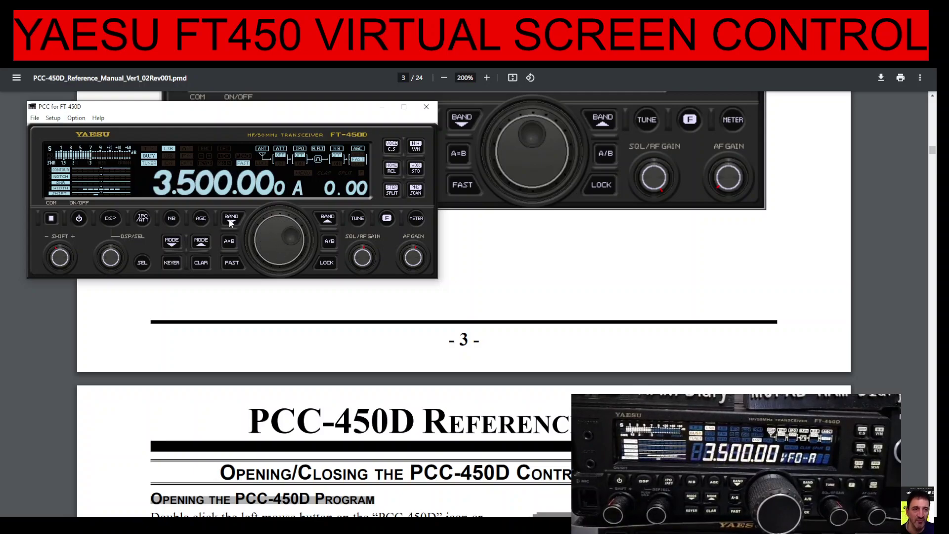
left_click(326, 220)
left_click(326, 220)
left_click(326, 220)
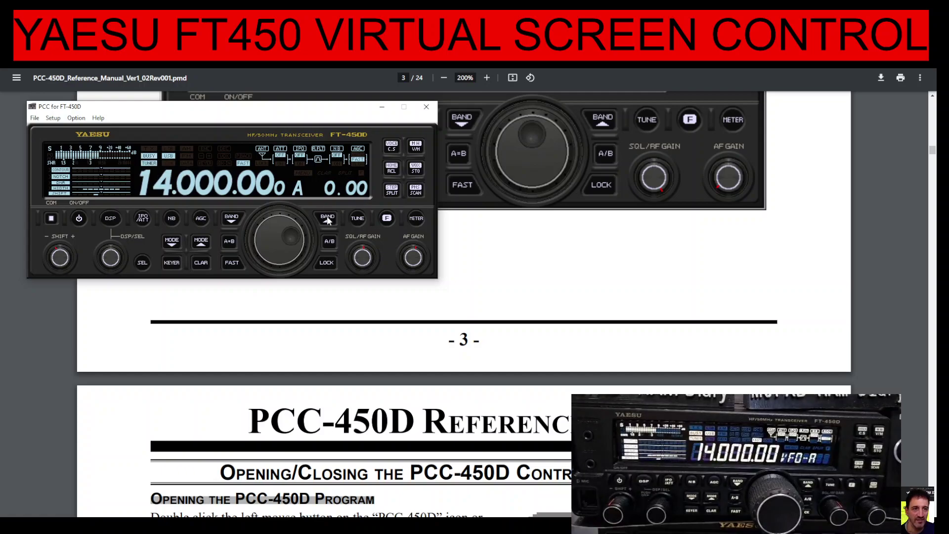
left_click(232, 220)
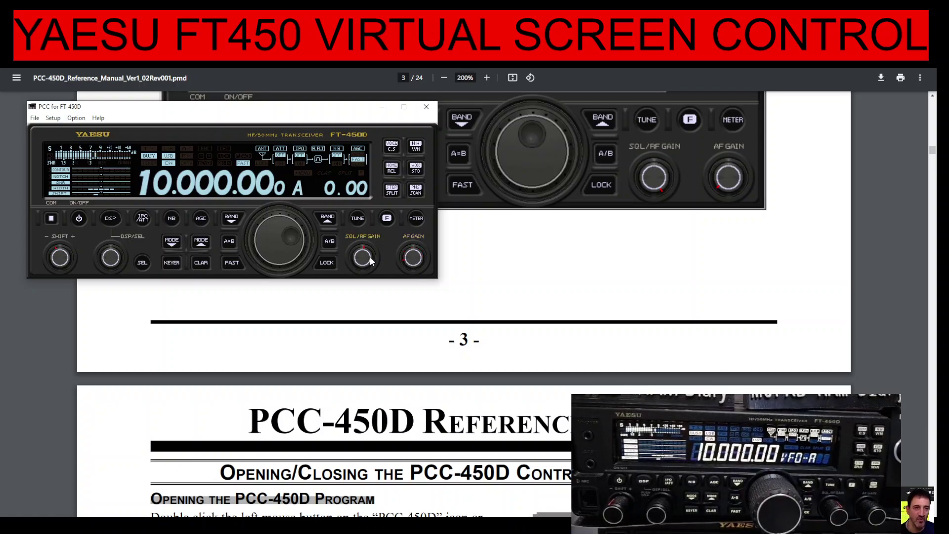
scroll(366, 262, "down", 2)
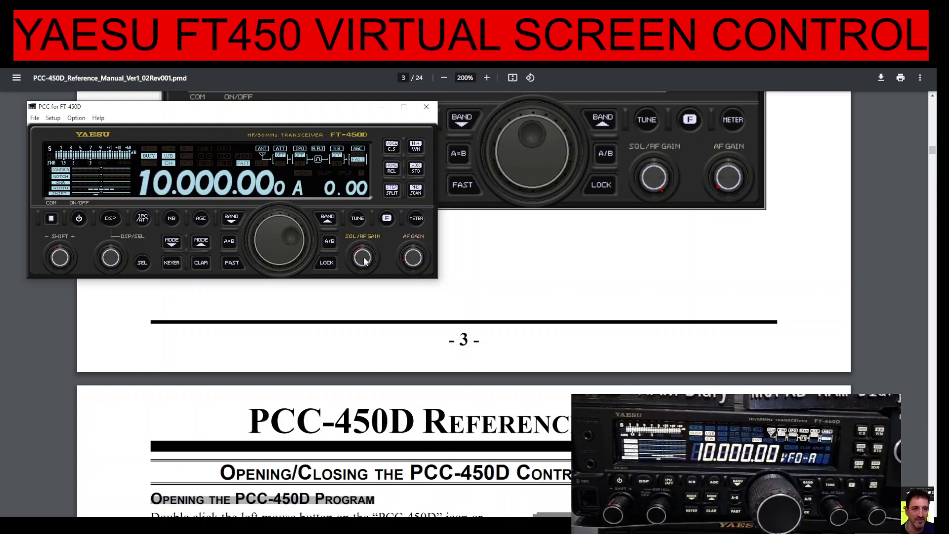
left_click(232, 220)
left_click(231, 220)
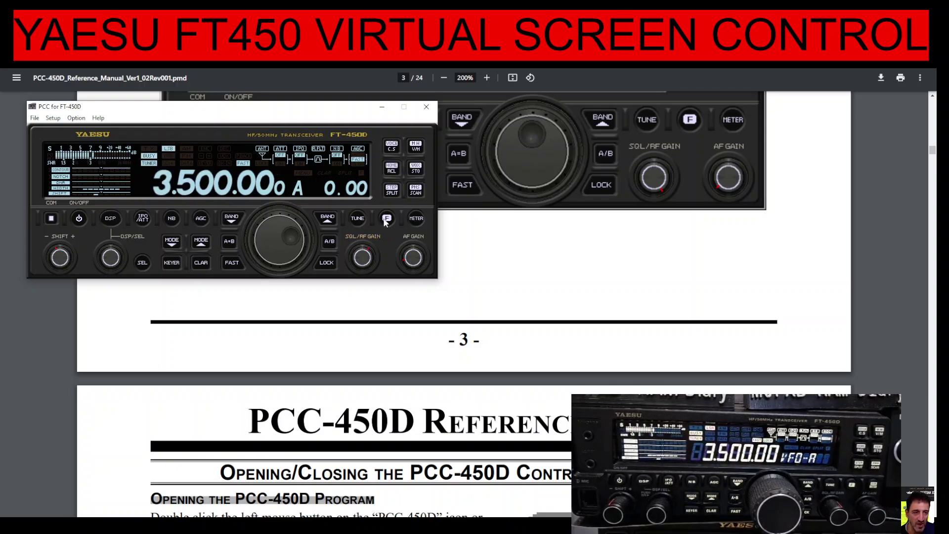
left_click(387, 219)
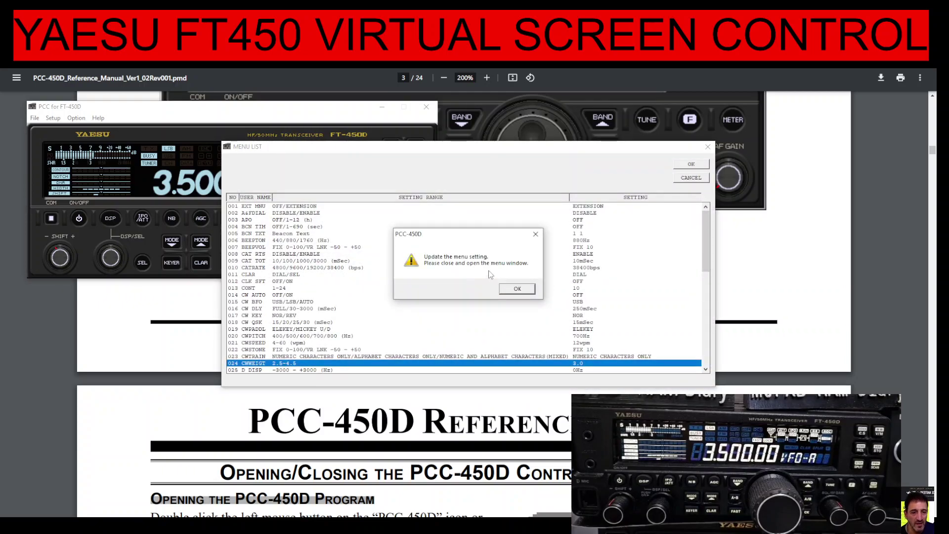
Dismiss the menu update notice and inspect 024 CWWEIGT without changing it
left_click(517, 291)
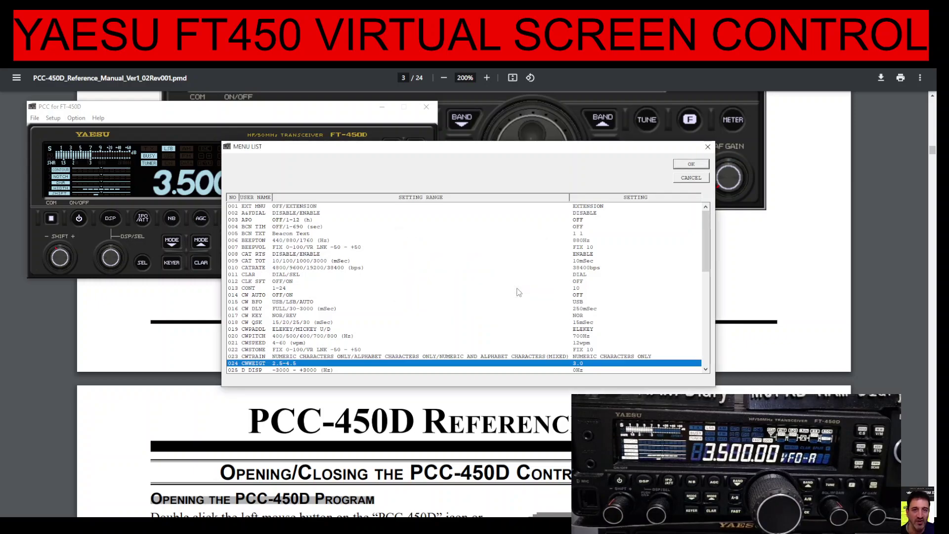
left_click_drag(514, 151, 476, 139)
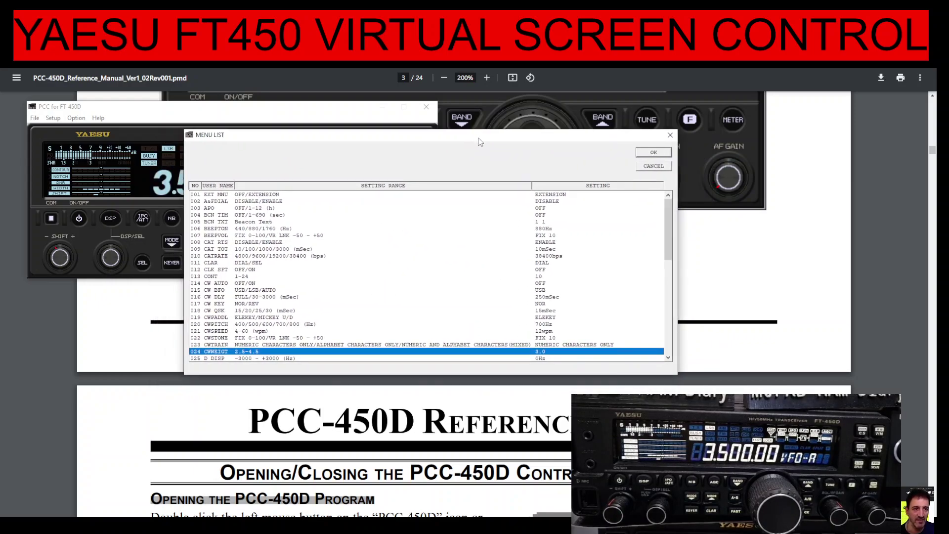
scroll(446, 292, "down", 6)
scroll(446, 293, "down", 3)
scroll(447, 302, "up", 9)
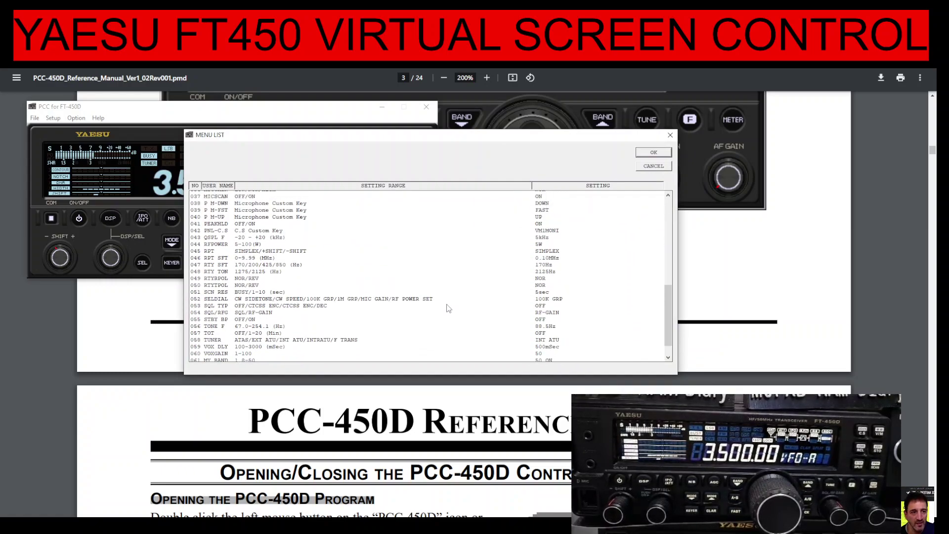
scroll(448, 307, "down", 5)
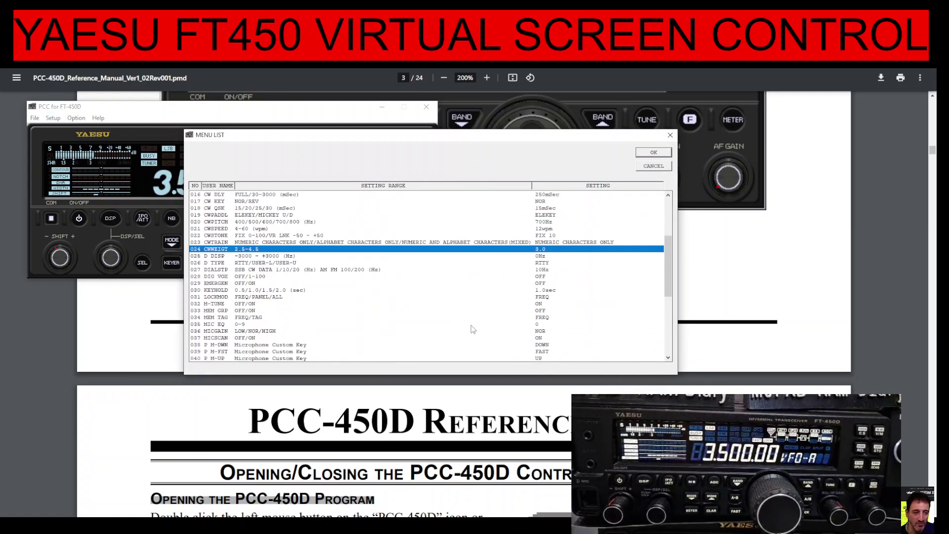
double_click(304, 251)
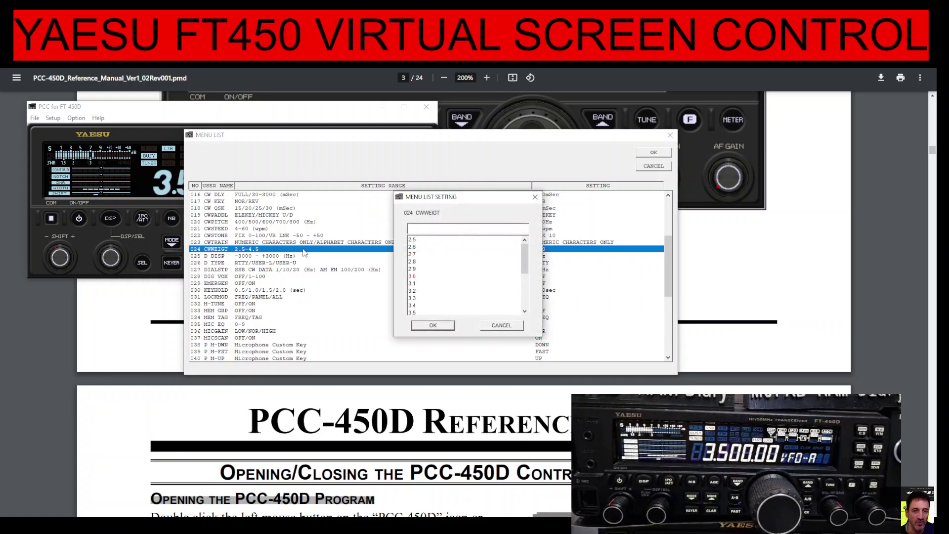
left_click(535, 198)
Check 008 CAT RTS (ENABLE) and 009 CAT TOT (10mSec), leaving both unchanged
scroll(325, 253, "up", 2)
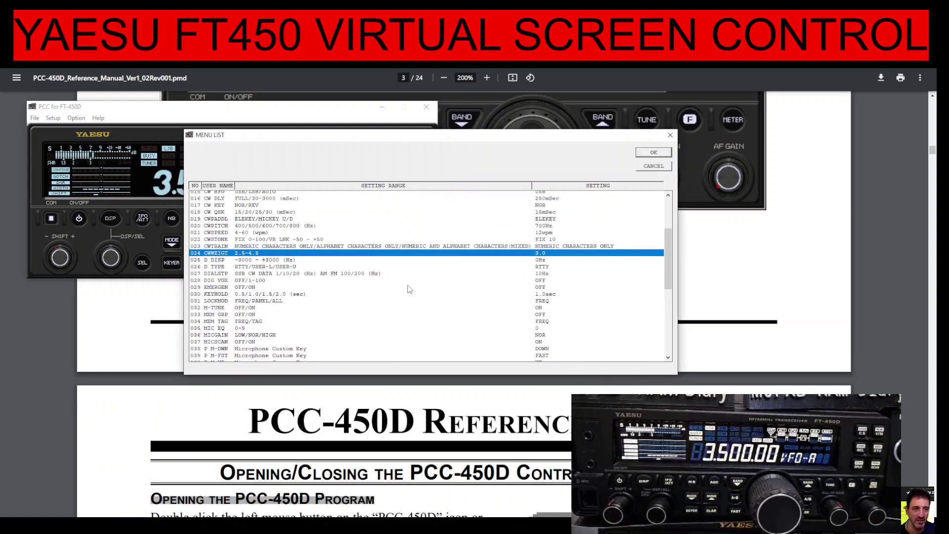
scroll(326, 253, "up", 3)
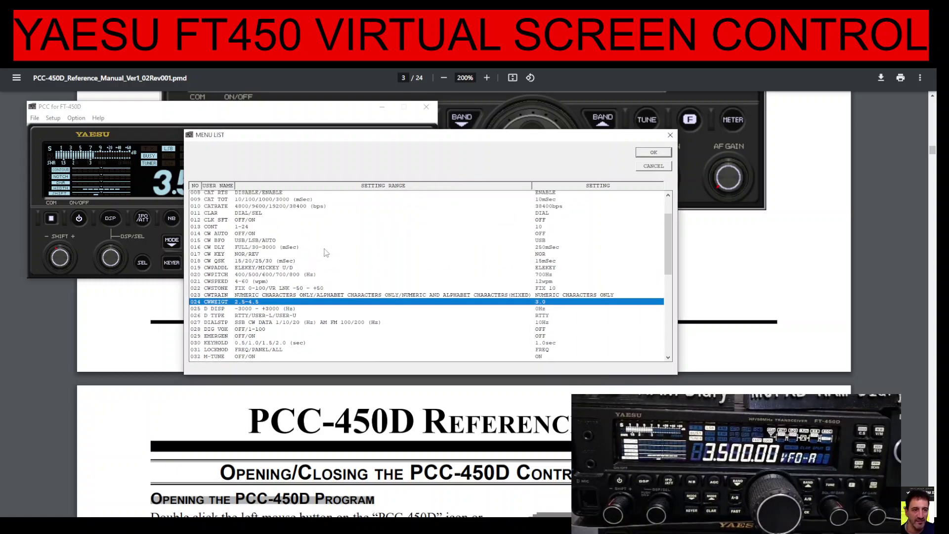
double_click(278, 243)
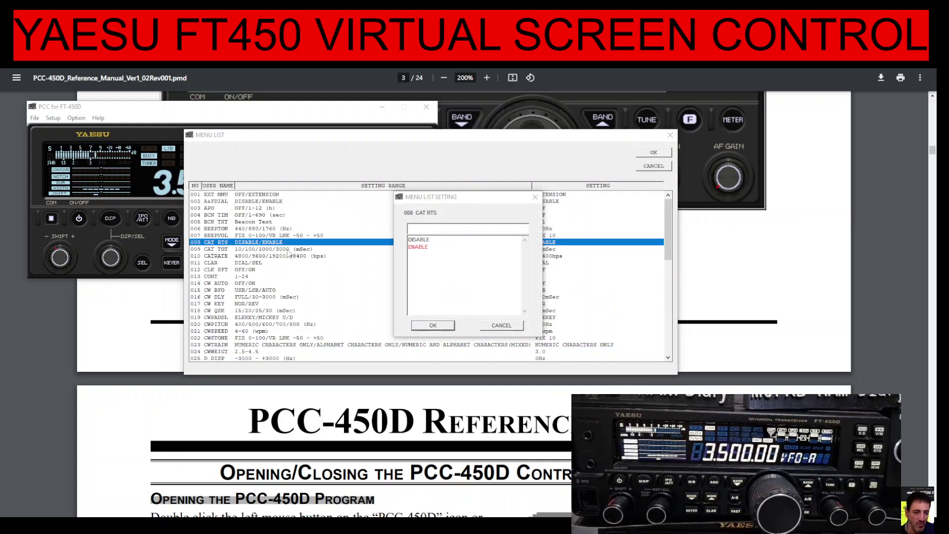
key("Escape")
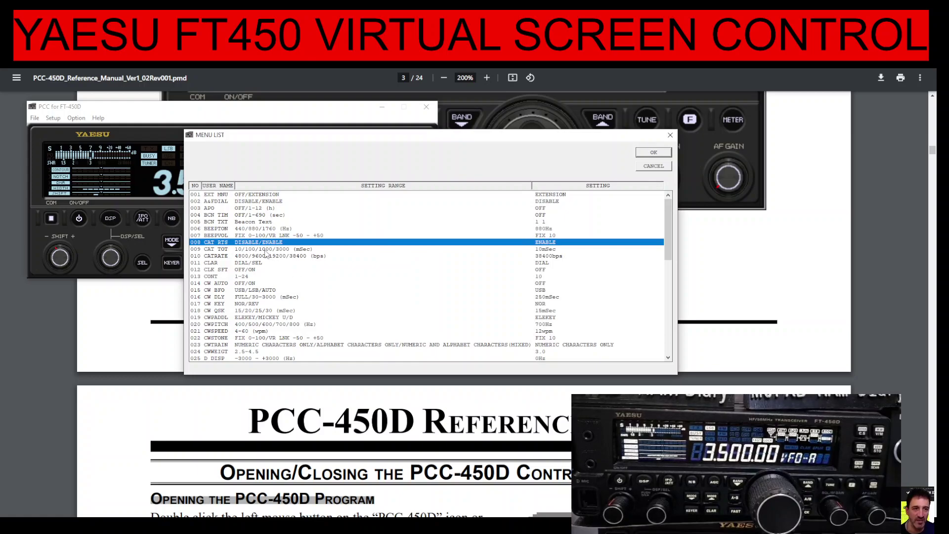
double_click(260, 250)
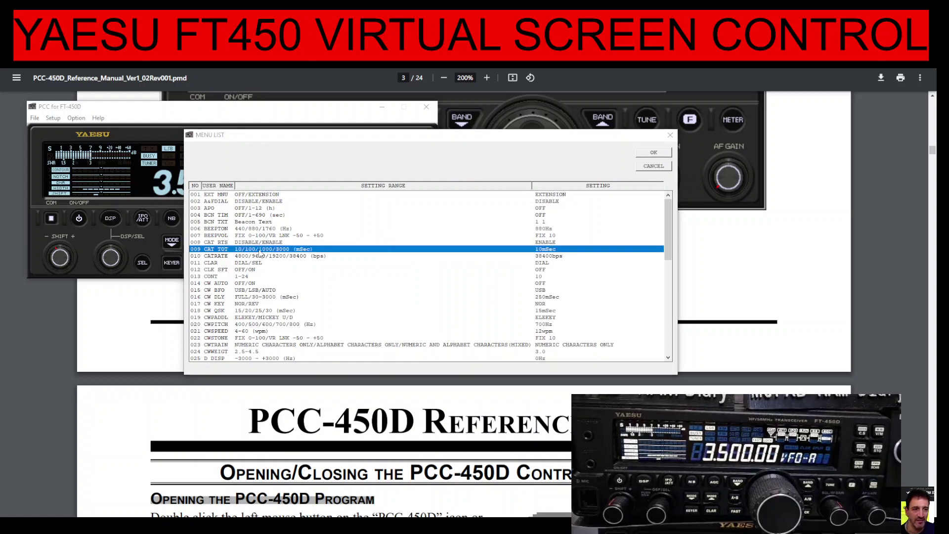
left_click(433, 325)
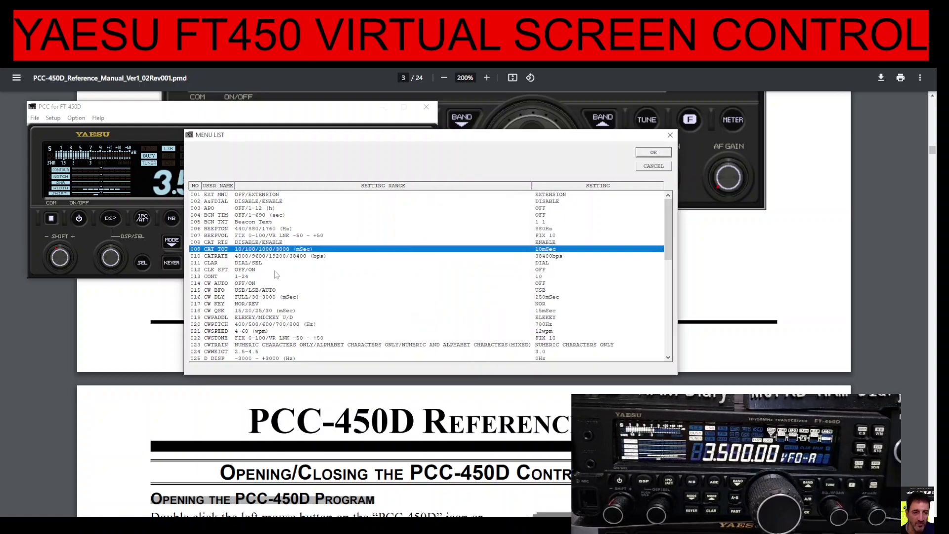
Keep 010 CATRATE at 38400bps and close the Menu List
double_click(264, 257)
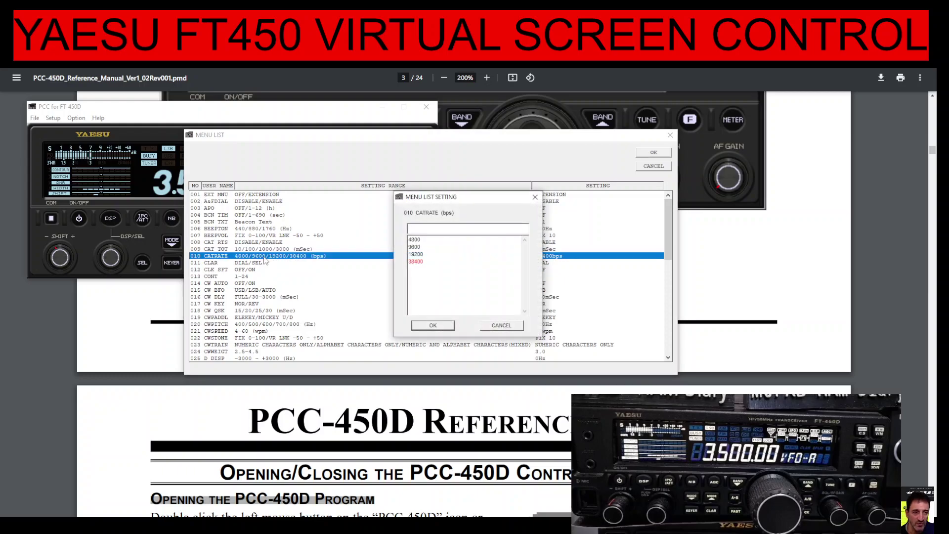
left_click(448, 326)
left_click_drag(668, 238, 683, 170)
left_click(670, 135)
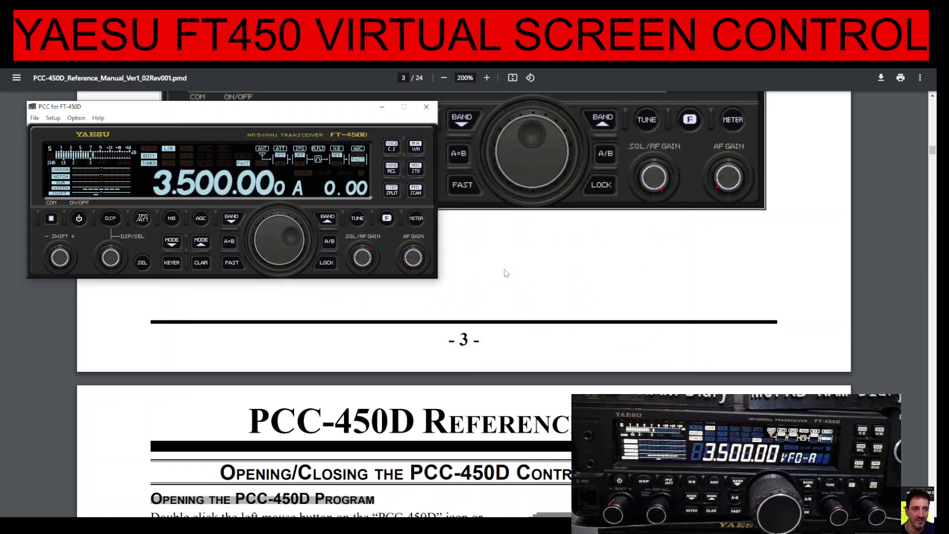
Bring the PCC-450D reference manual forward and scroll through its component and program window pages
left_click(536, 263)
scroll(569, 286, "up", 1)
scroll(568, 286, "up", 18)
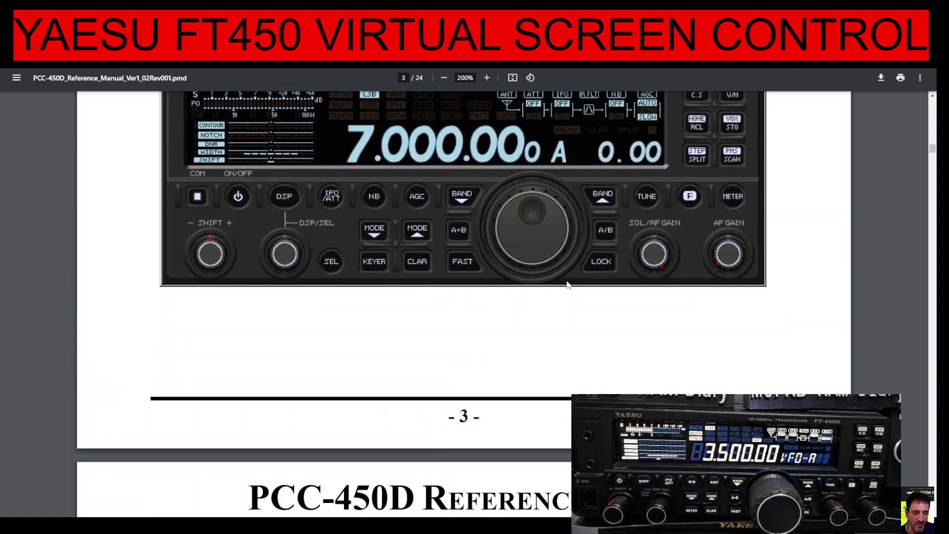
scroll(566, 283, "up", 10)
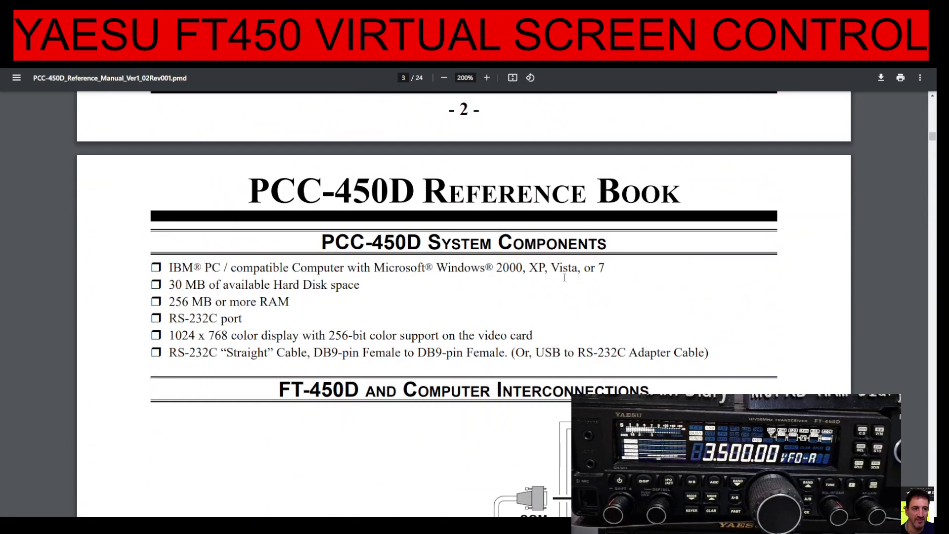
scroll(566, 283, "down", 15)
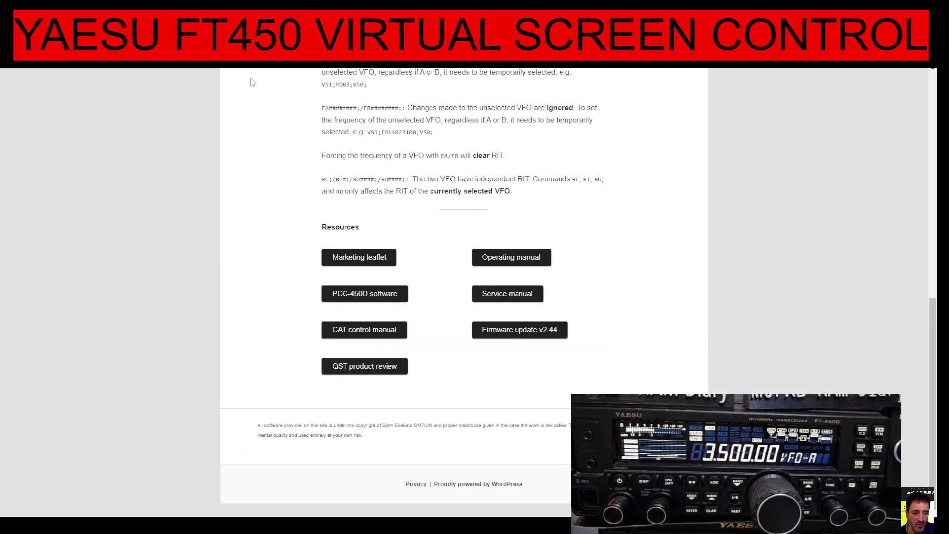
scroll(769, 141, "up", 15)
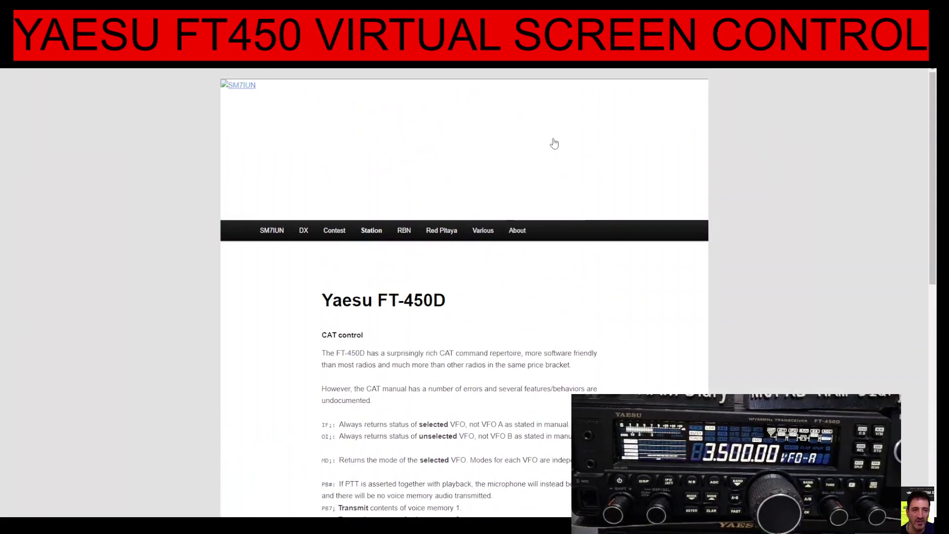
Scroll the SM7IUN Yaesu FT-450D CAT page down to Resources and back up
scroll(613, 158, "down", 5)
scroll(638, 165, "up", 5)
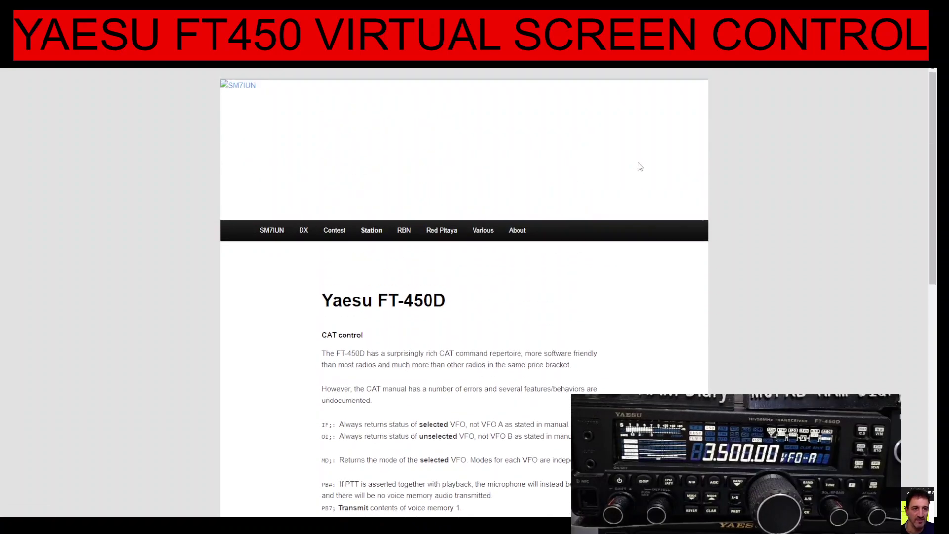
scroll(640, 166, "down", 15)
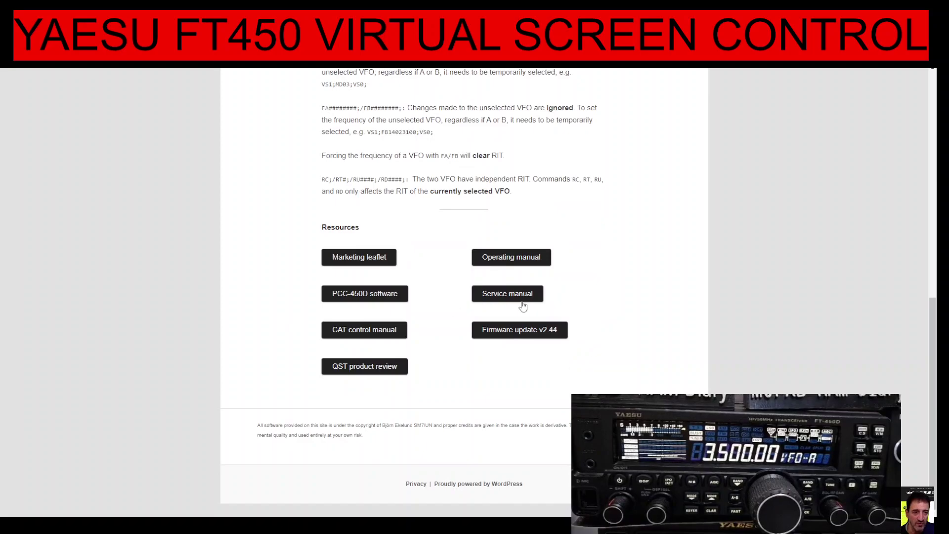
scroll(586, 280, "up", 15)
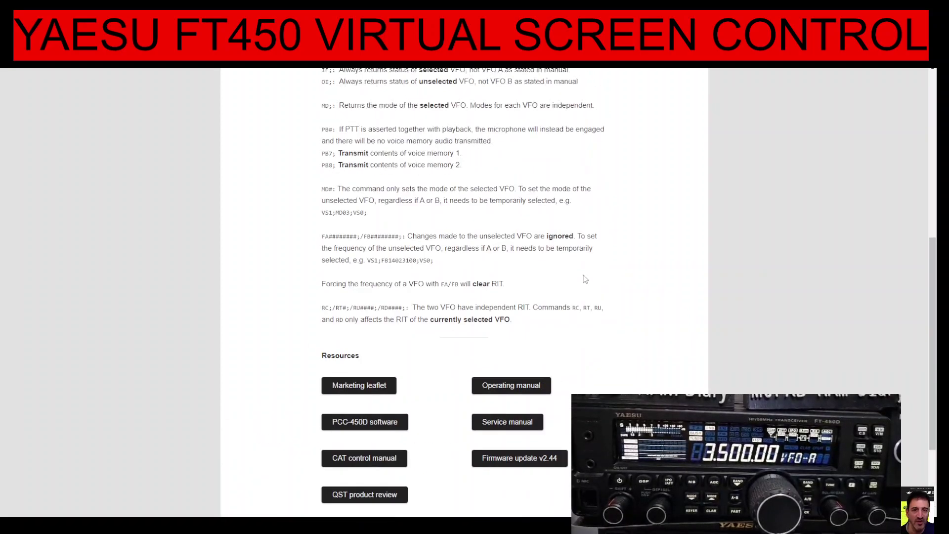
scroll(585, 280, "down", 15)
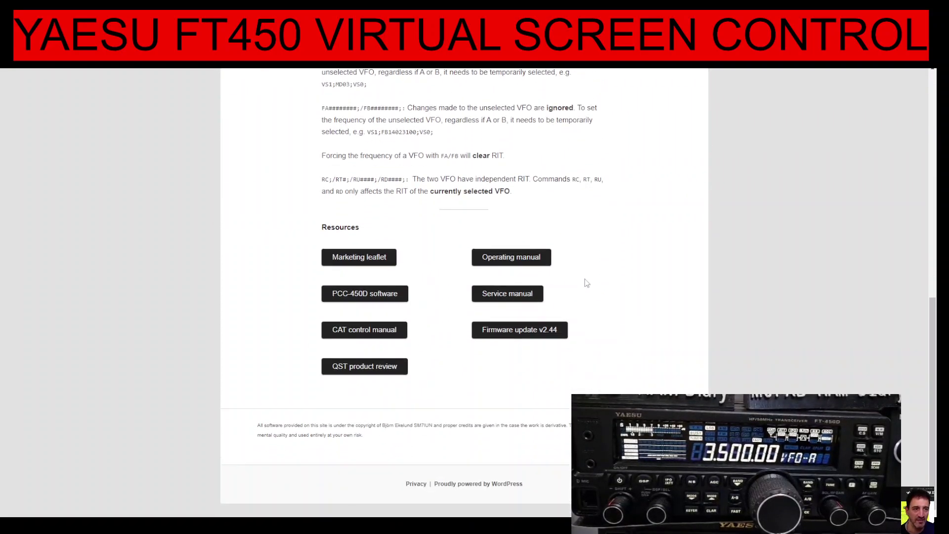
scroll(587, 282, "up", 12)
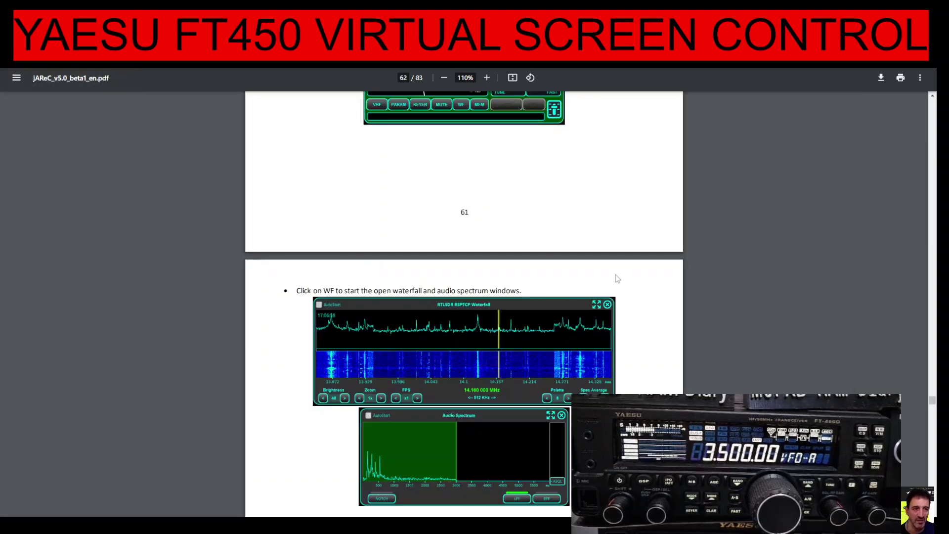
Scroll the jAReC manual to its FT450D panel page 18, then return to the SM7IUN page and PCC panel
scroll(616, 274, "down", 5)
scroll(686, 287, "down", 5)
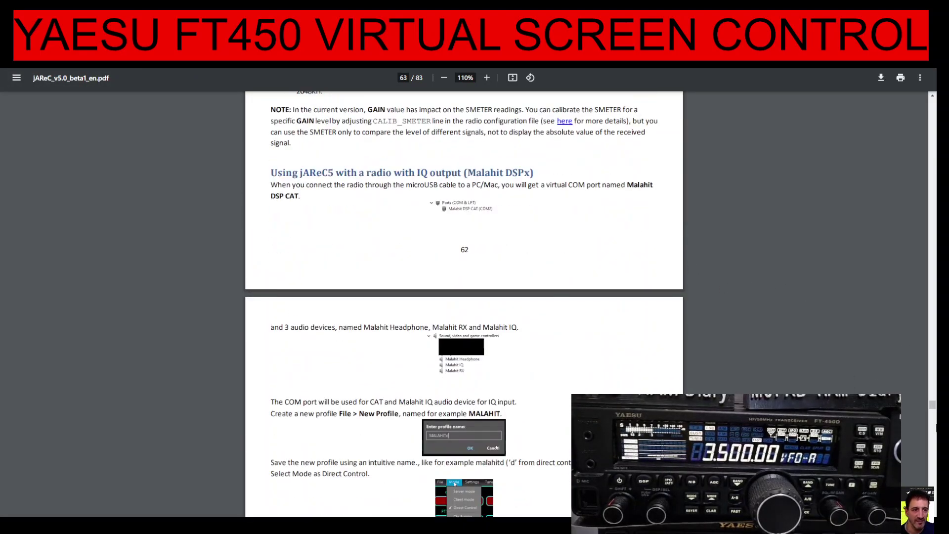
left_click_drag(932, 411, 882, 186)
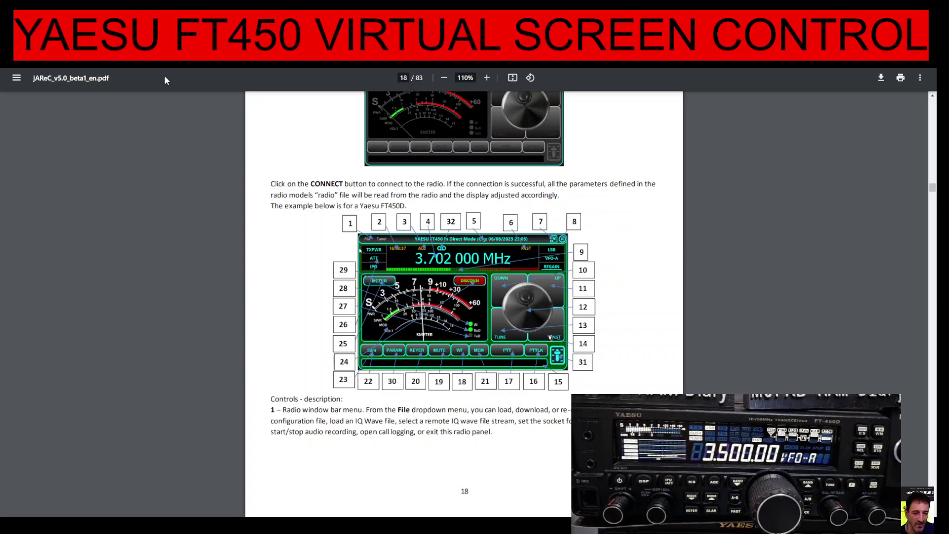
key("ctrl+Tab")
key("alt+Tab")
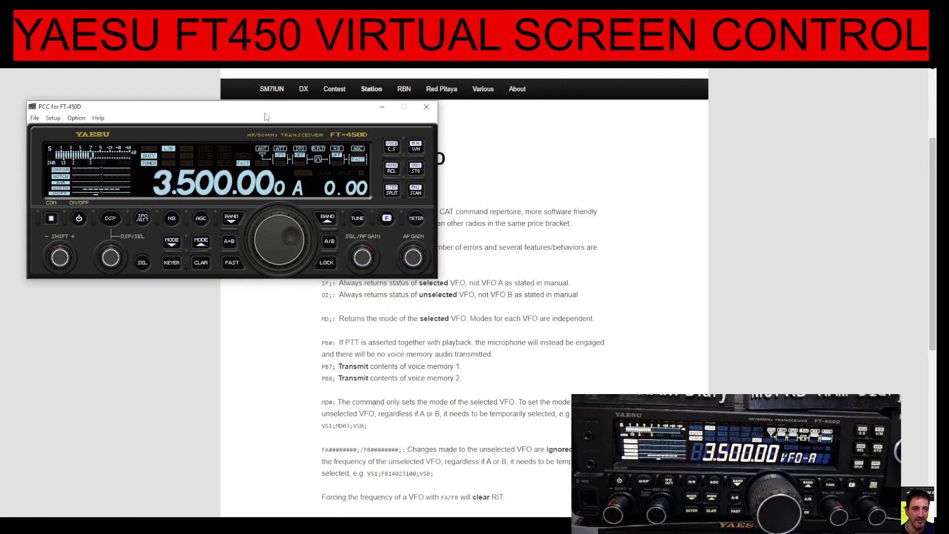
Step the radio up to the 7 MHz band and tune VFO A to 7.176.40
left_click_drag(265, 114, 251, 90)
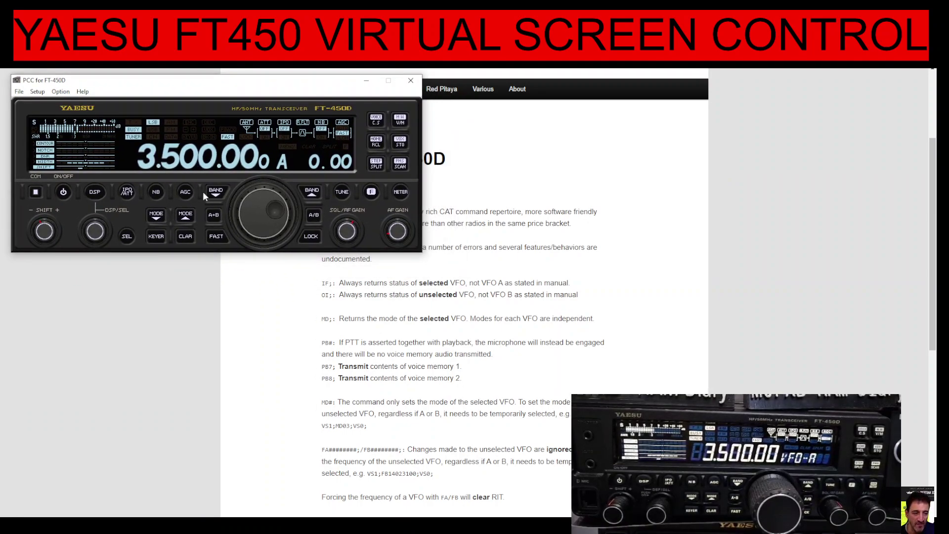
left_click(317, 193)
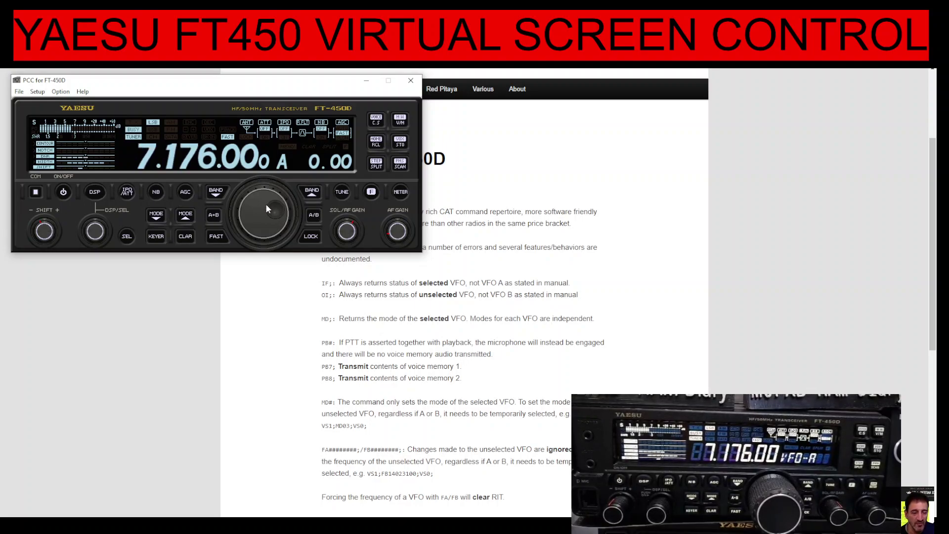
scroll(265, 204, "down", 10)
scroll(271, 214, "up", 20)
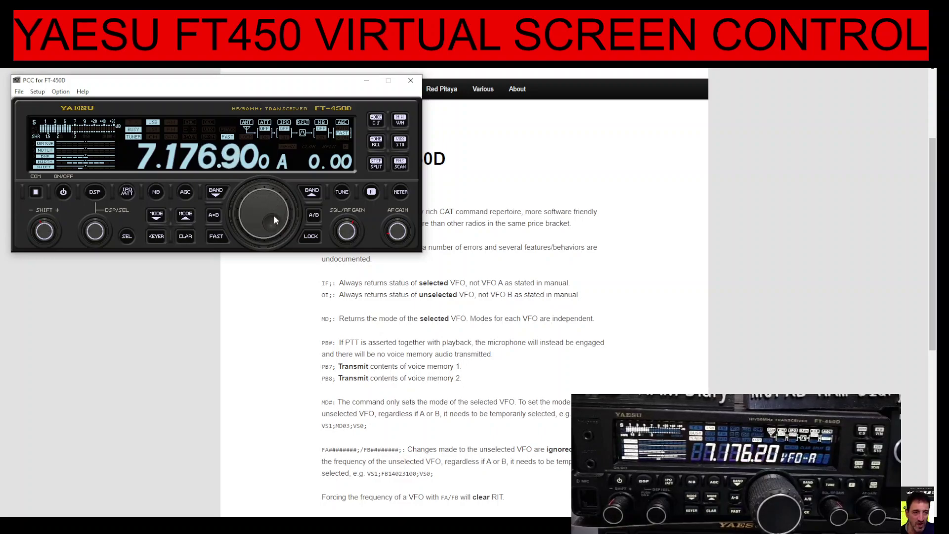
scroll(274, 215, "down", 5)
Start an antenna tuner TUNING cycle from the TUNE options
left_click(333, 193)
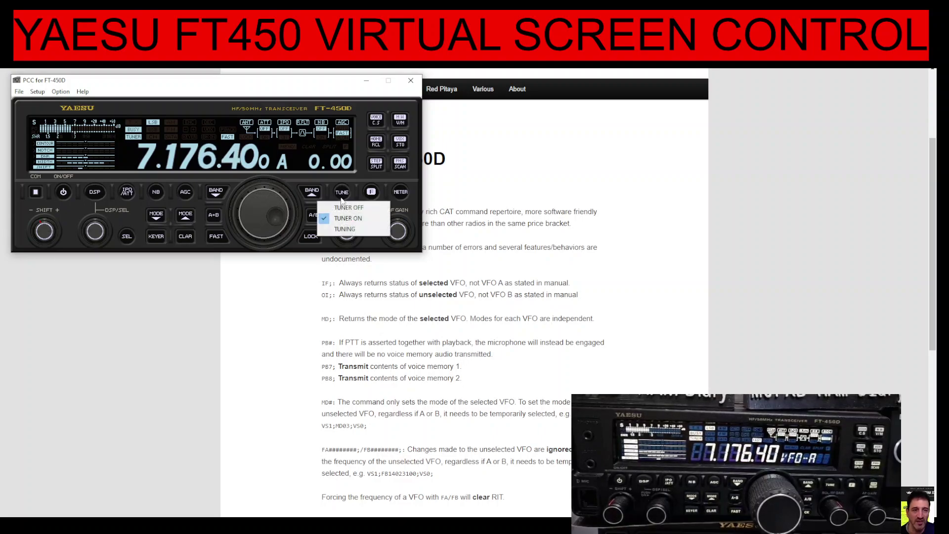
left_click(347, 231)
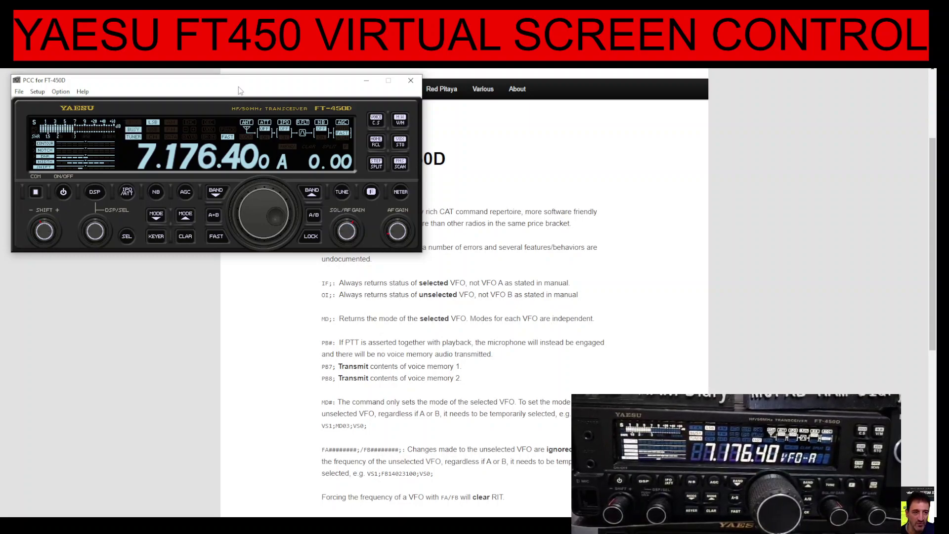
mouse_move(239, 91)
left_mouse_down()
mouse_move(323, 91)
mouse_move(243, 86)
mouse_move(255, 90)
left_mouse_up()
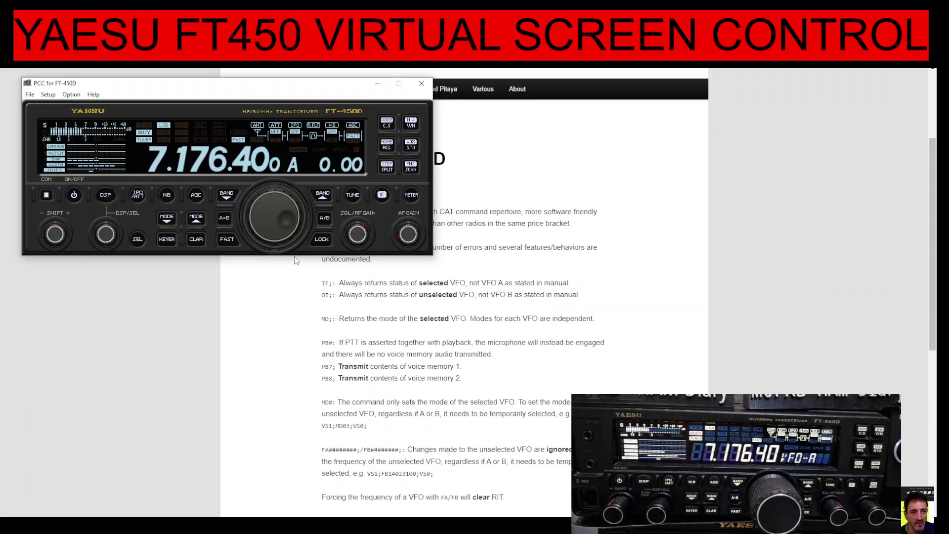